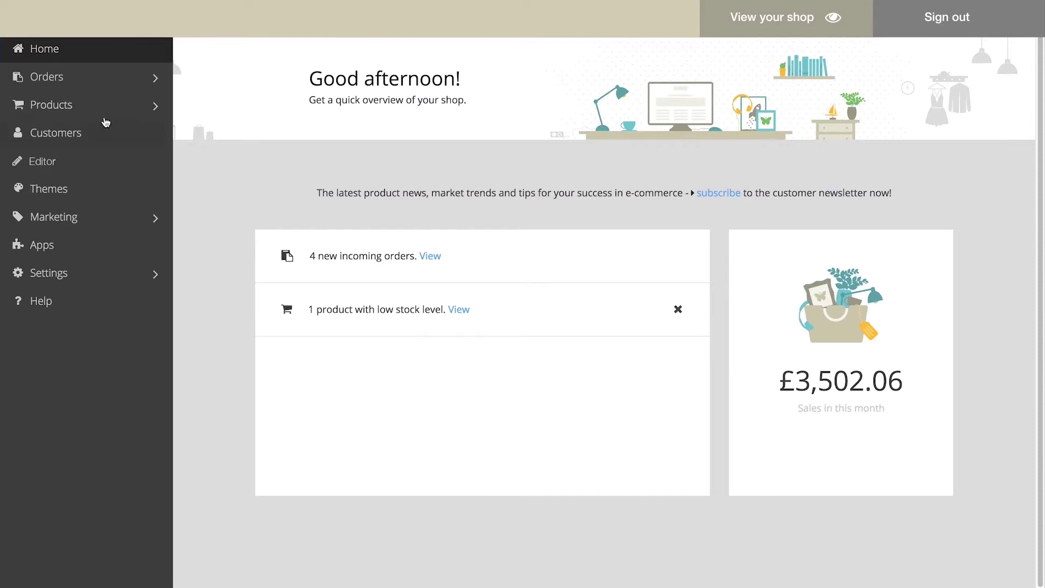
Open product 1001 and rename it to 'Mountain bike Matterhorn'
click(99, 105)
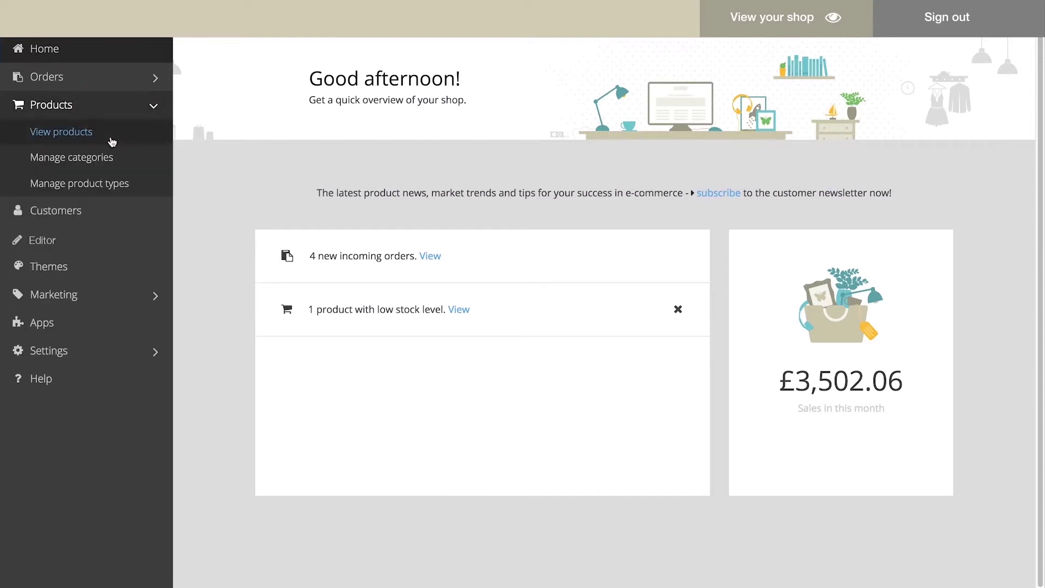
click(112, 140)
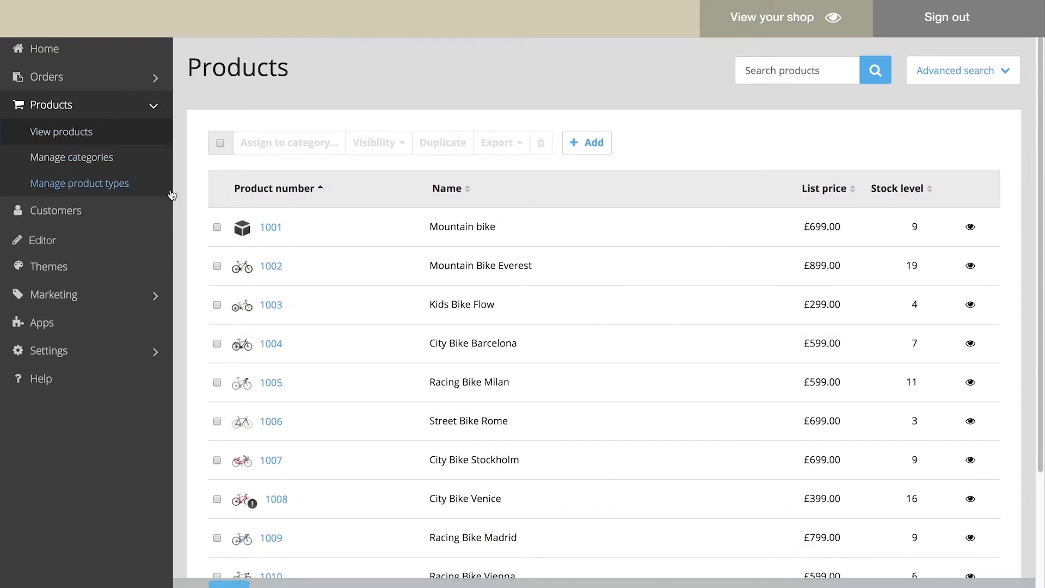
click(272, 229)
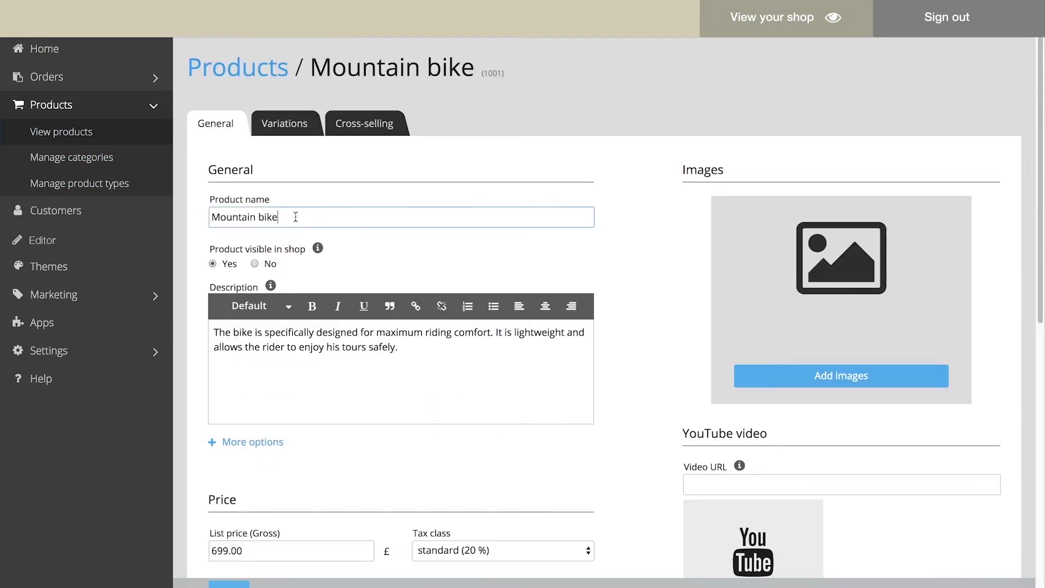
text(Matterhorn)
Add the Mountainbike_Matterhorn.jpg photo to the product, save it, and switch to the shop editor
click(790, 377)
click(401, 107)
click(705, 272)
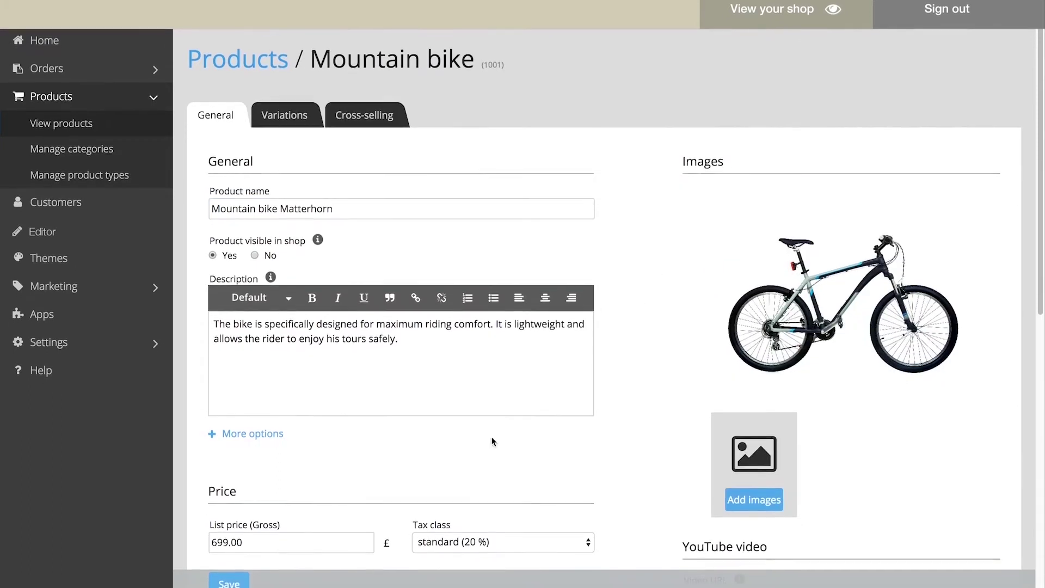
click(227, 578)
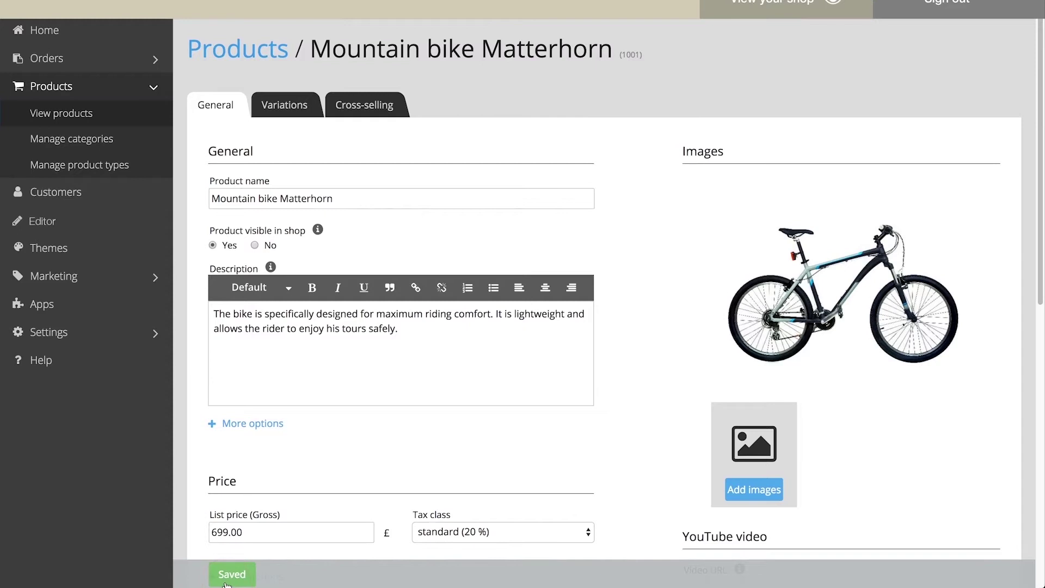
click(149, 224)
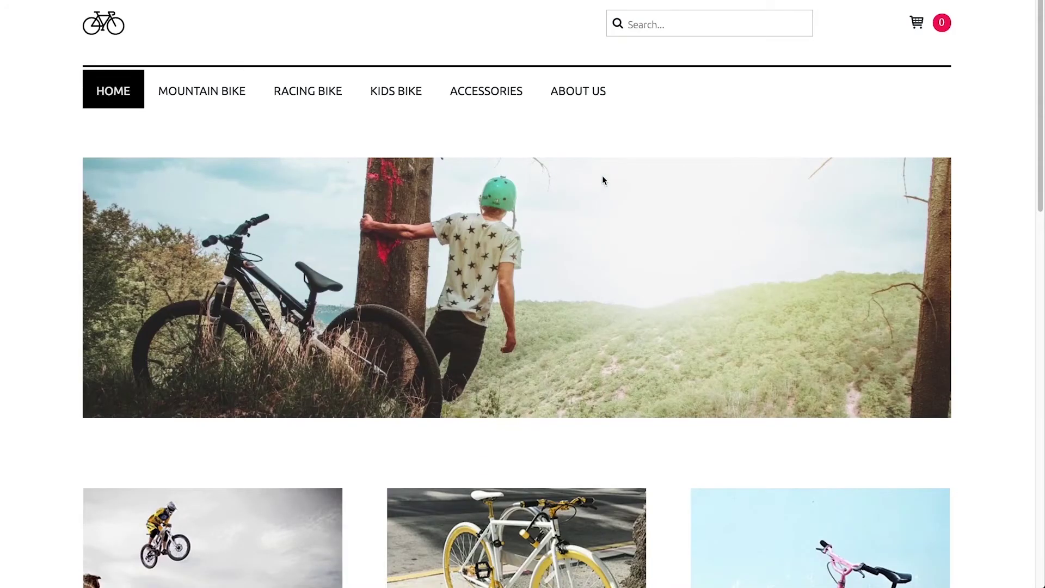
Browse the homepage, the Racing bike category and About us, ending on Terms & conditions
scroll(1033, 148, down, 15)
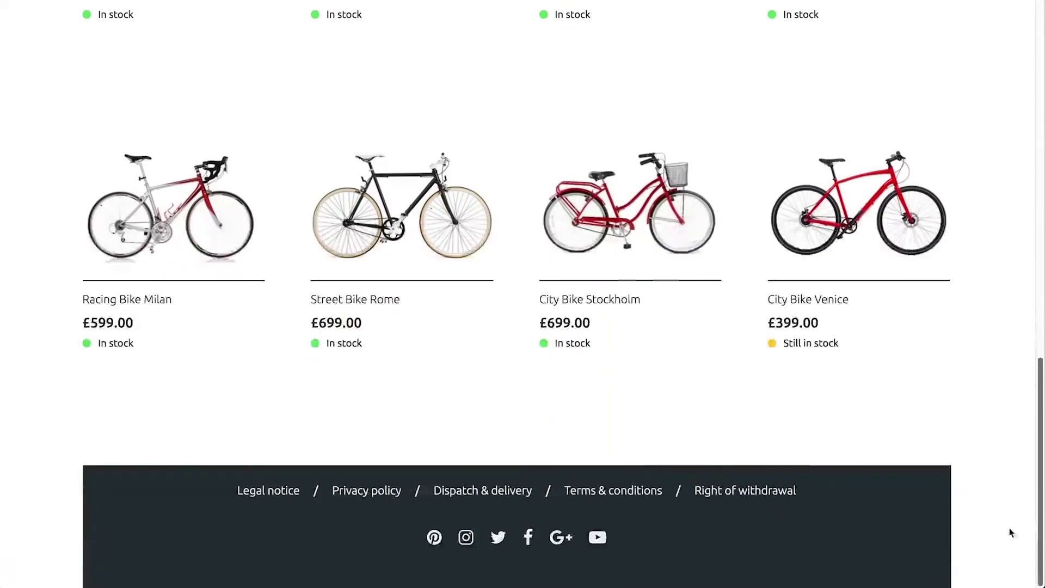
scroll(1010, 483, up, 15)
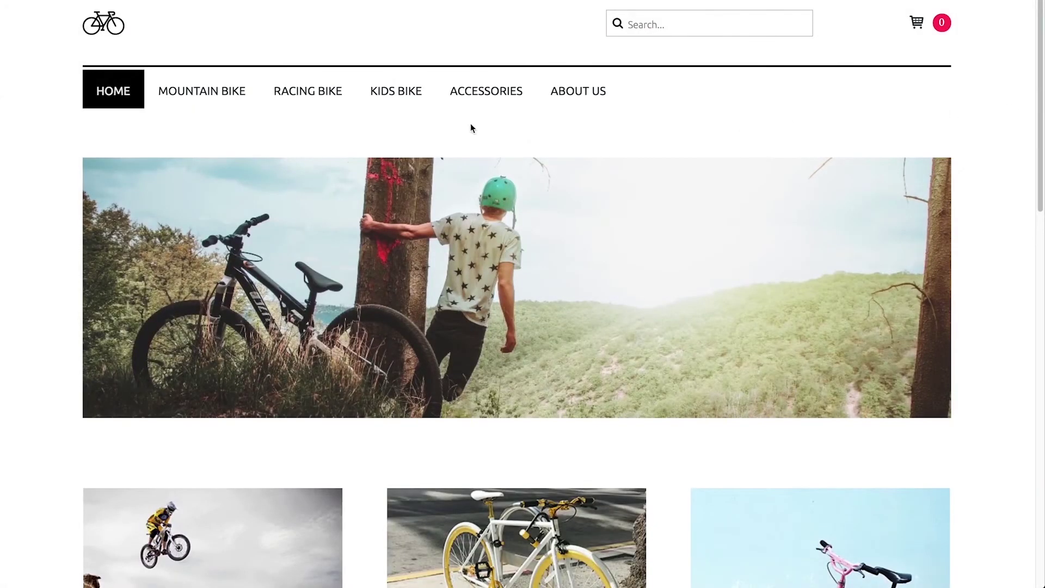
click(321, 102)
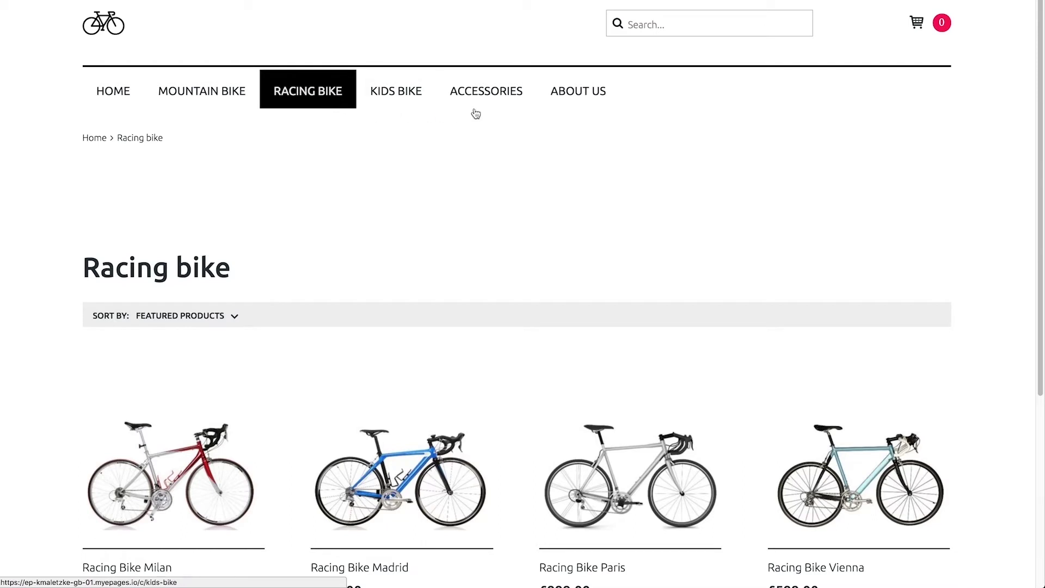
click(567, 98)
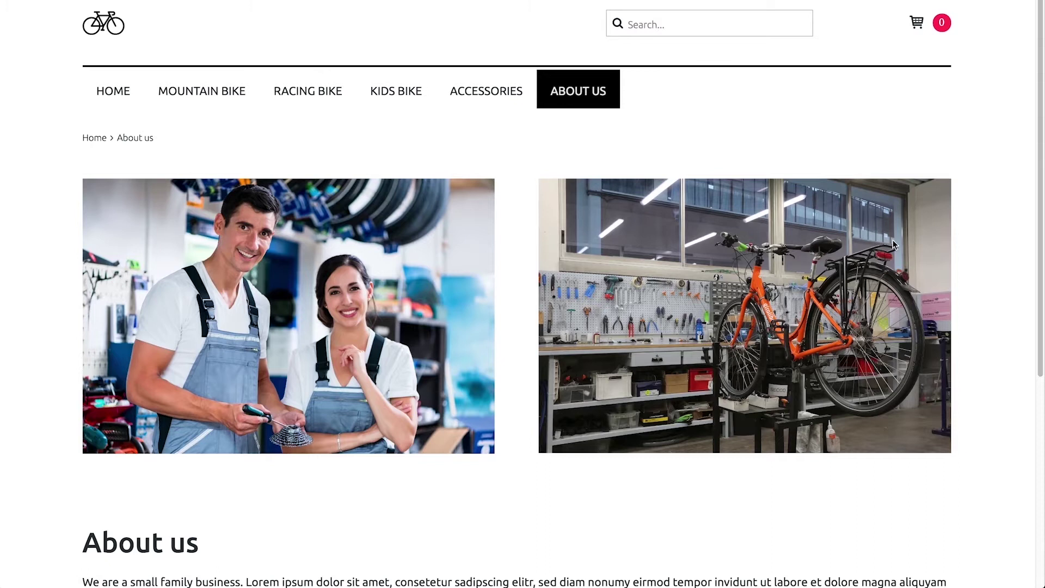
scroll(1024, 238, down, 6)
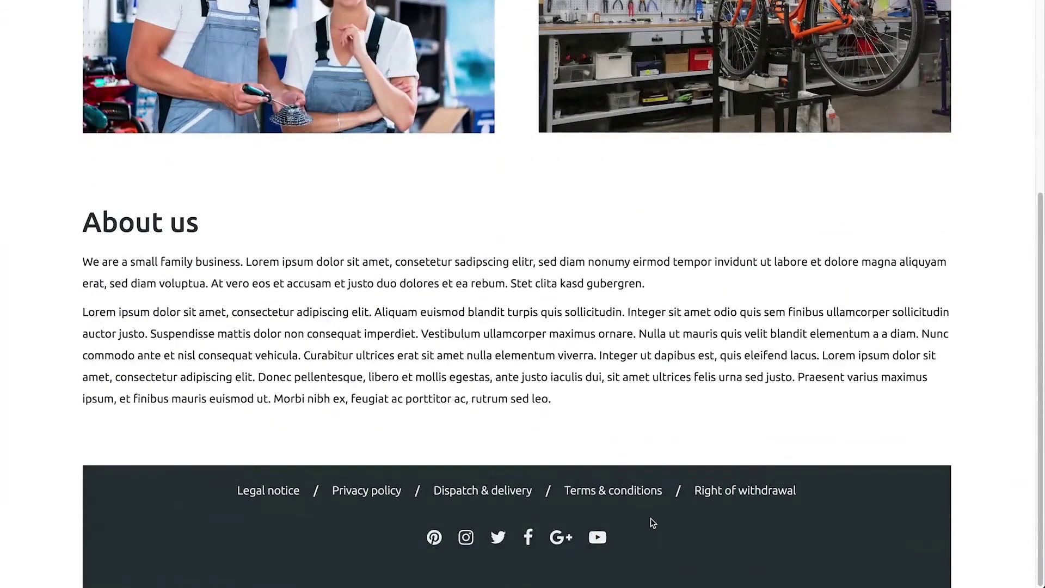
click(619, 497)
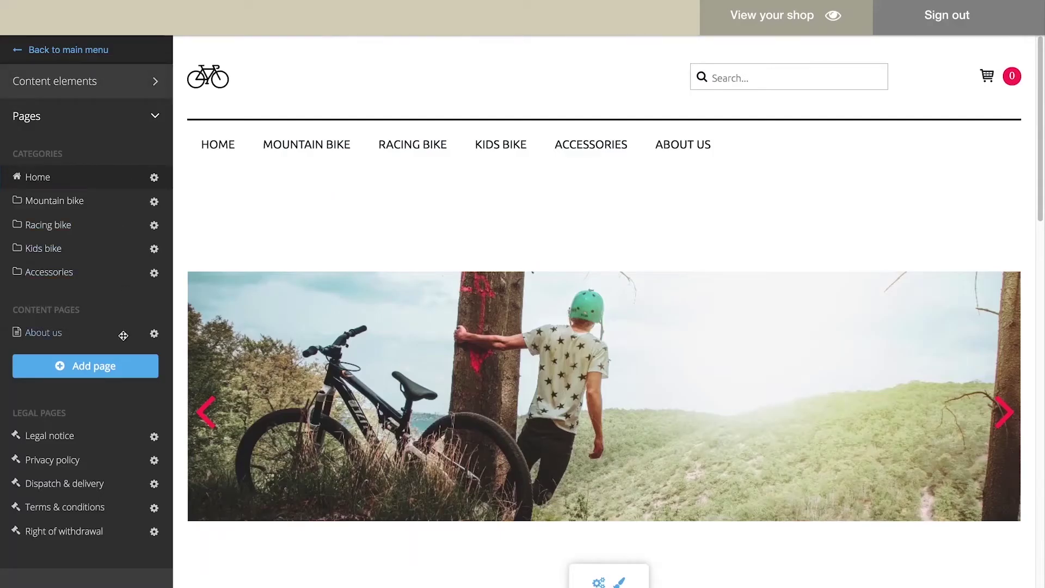
Add a new visible content page named 'Our experts'
click(123, 372)
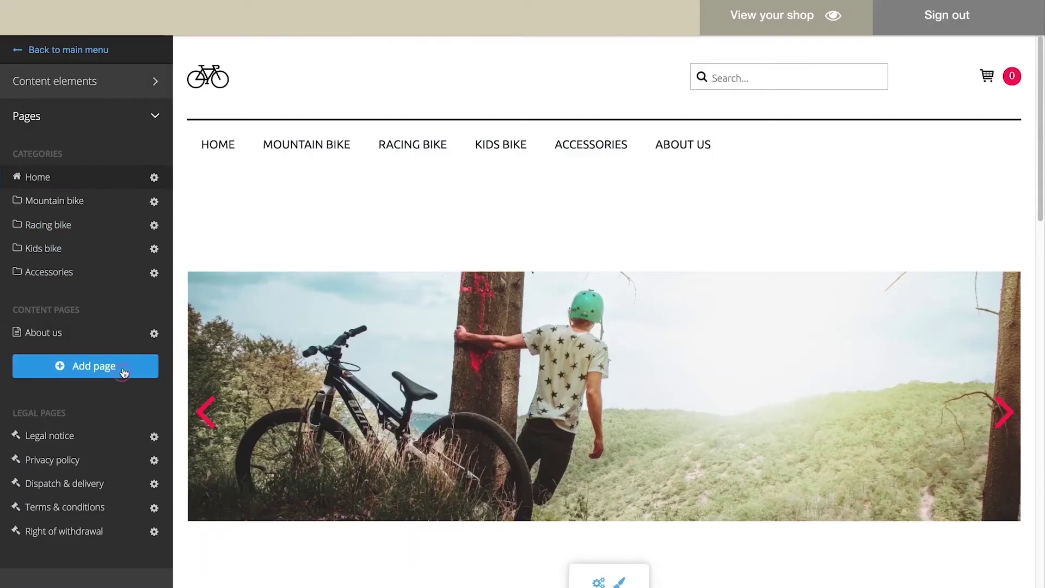
text(Our experts)
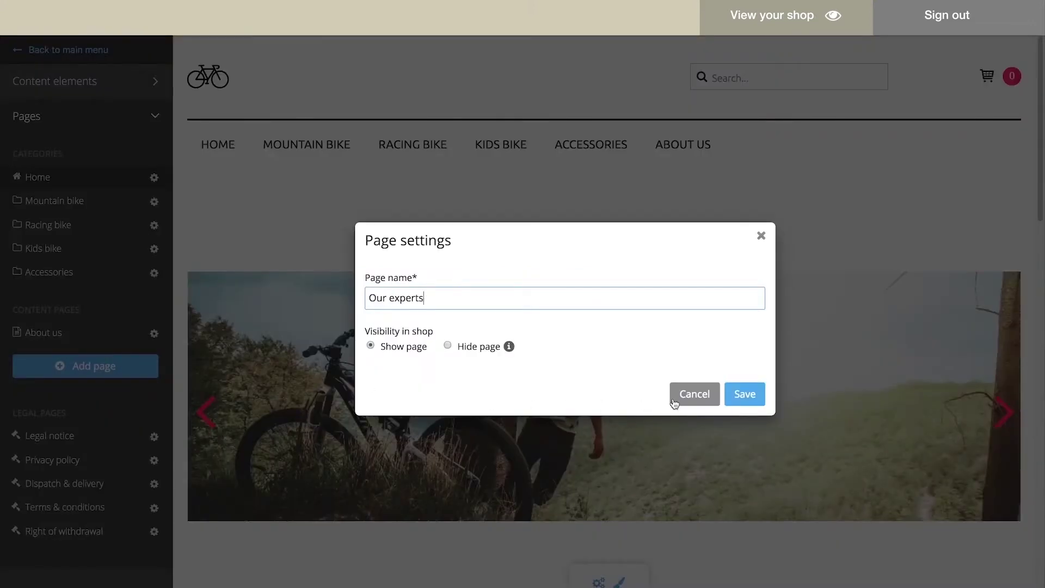
click(749, 397)
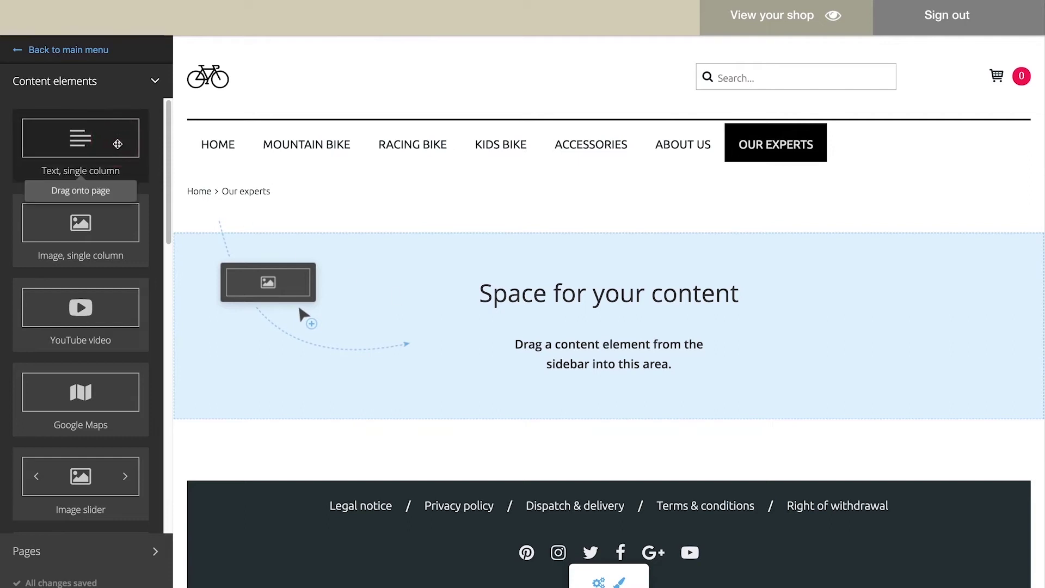
Add a single-column text block with the Headline 1 heading 'Our experts for mountain bikes'
drag(118, 143, 546, 338)
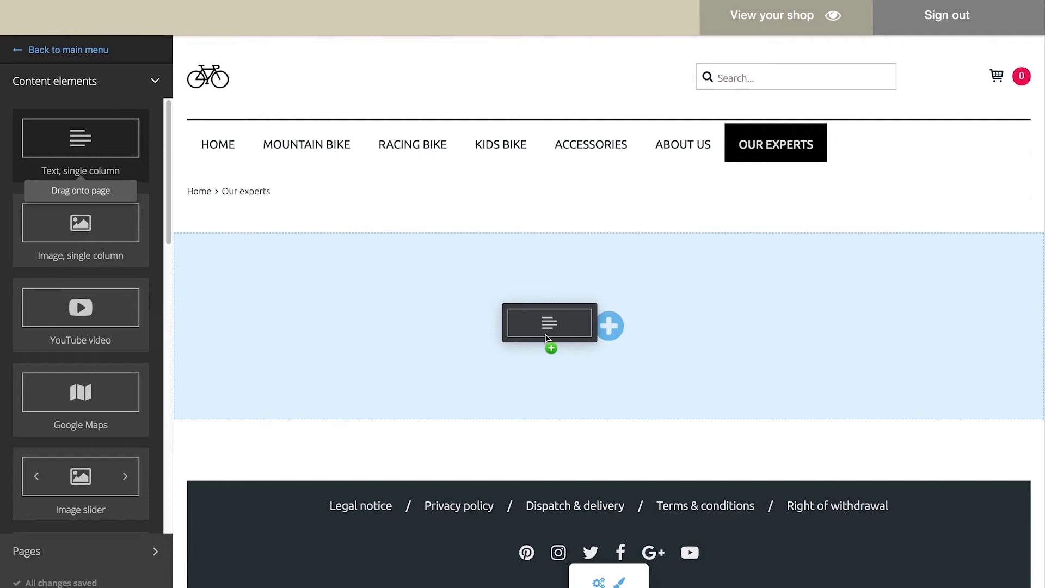
drag(546, 338, 545, 334)
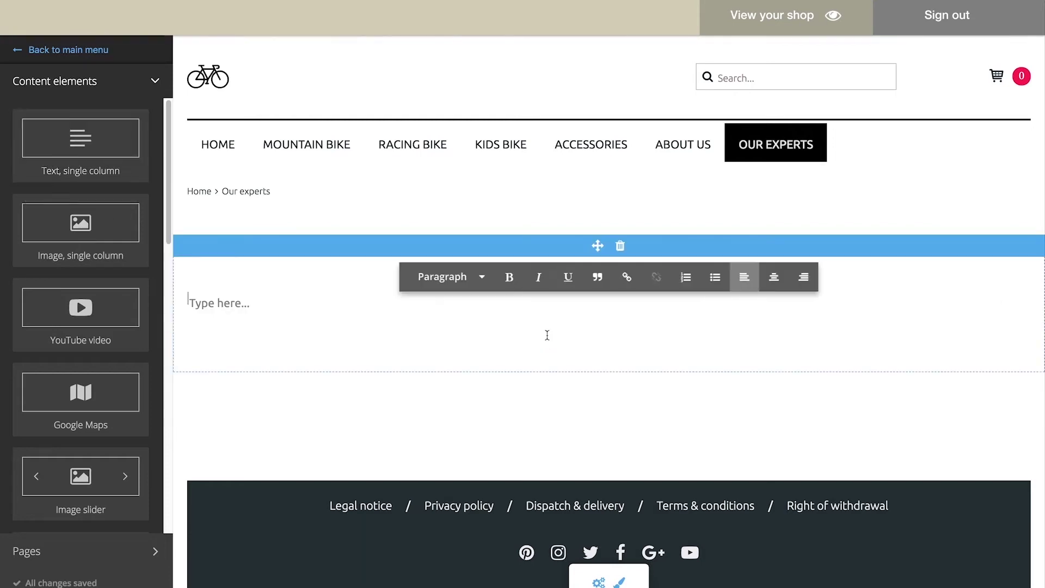
text(Our experts)
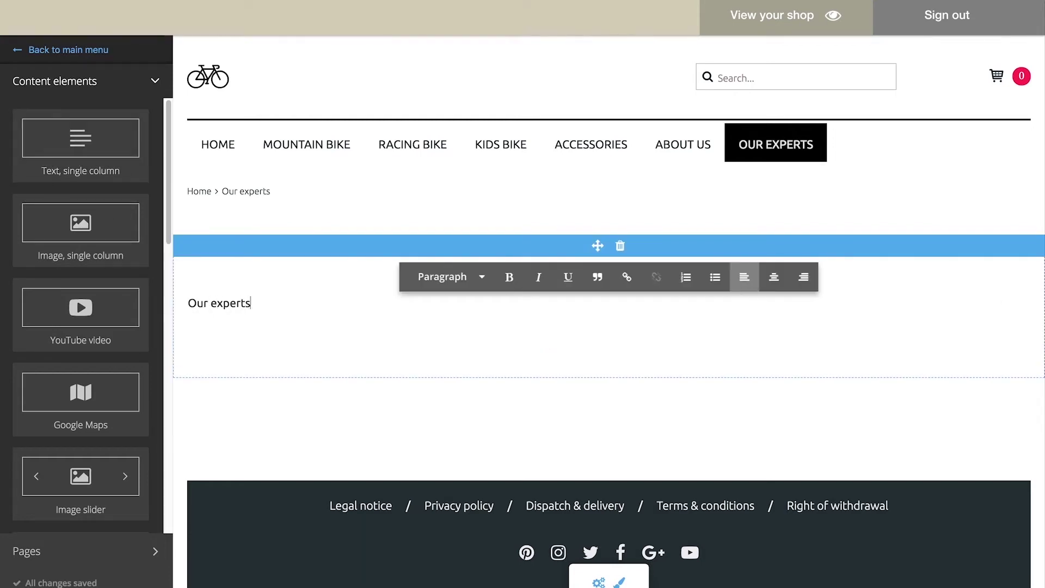
text( for mountain bikes)
drag(357, 303, 188, 305)
click(480, 277)
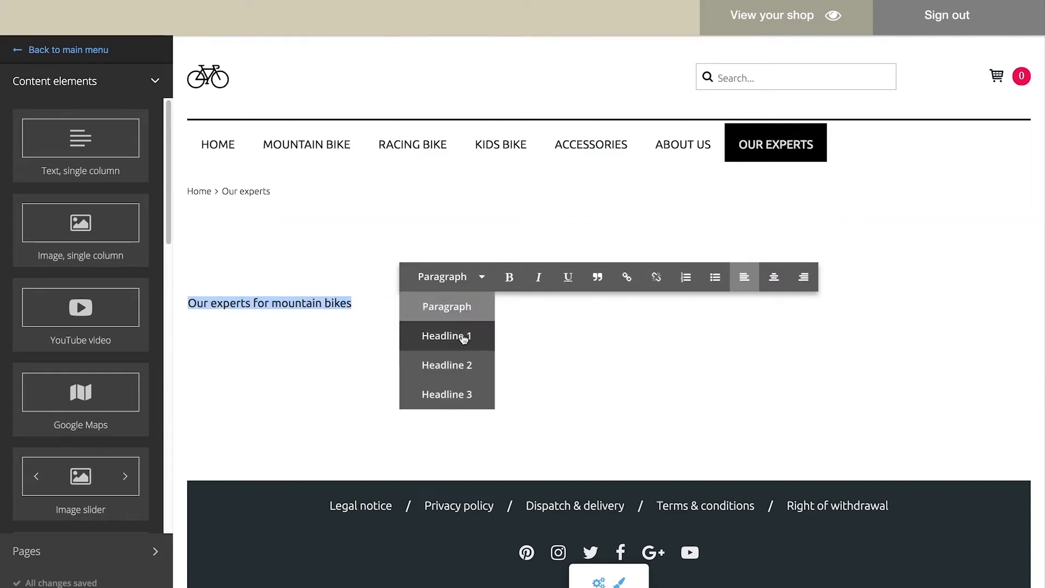
click(463, 350)
Add the sentence 'We help you with any questions you might have regarding bikes.' below the heading
click(614, 314)
key(Return)
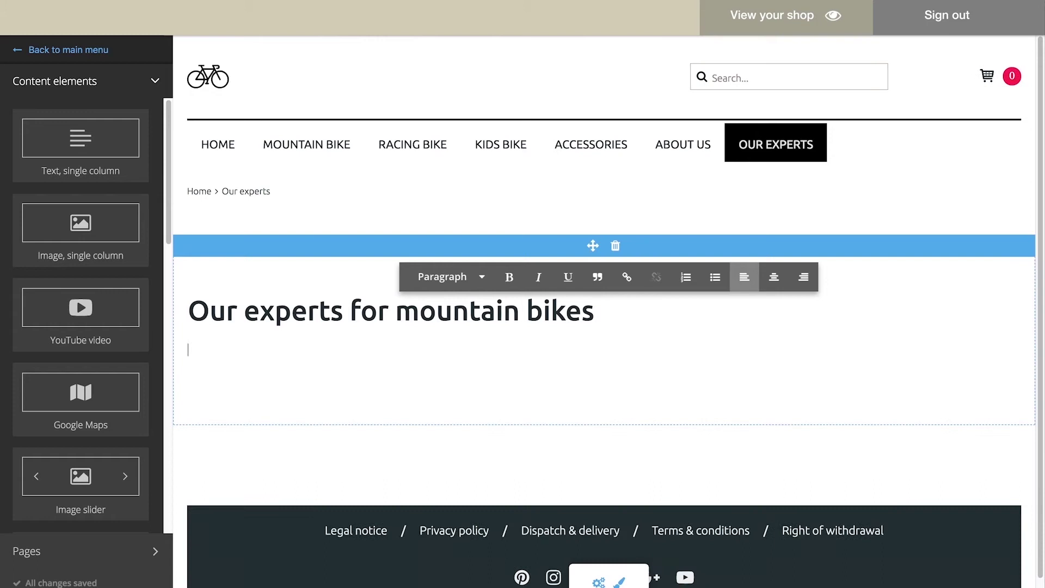
text(We help you with any questions you m)
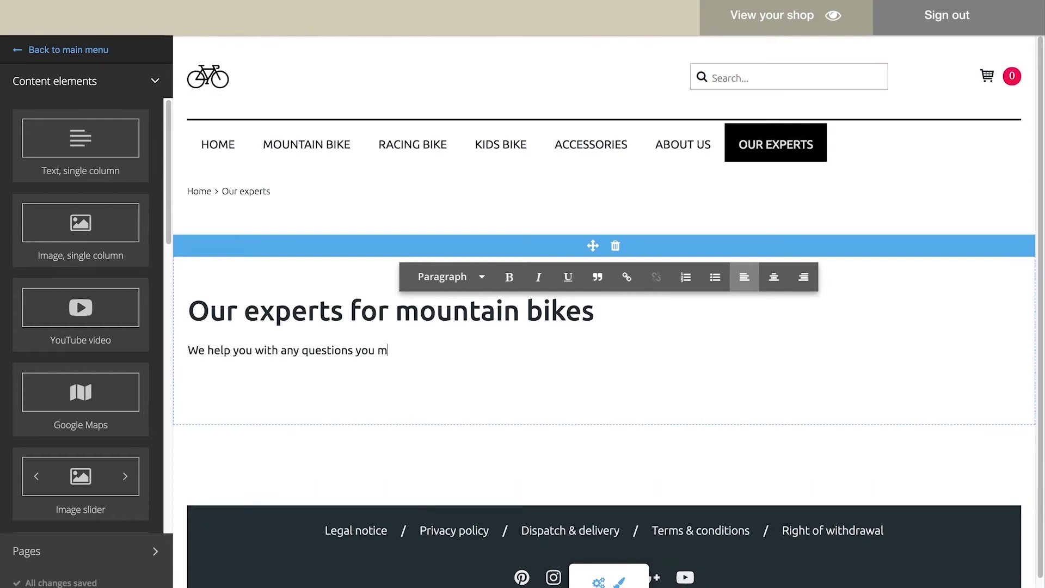
text(ight have regarding bikes.)
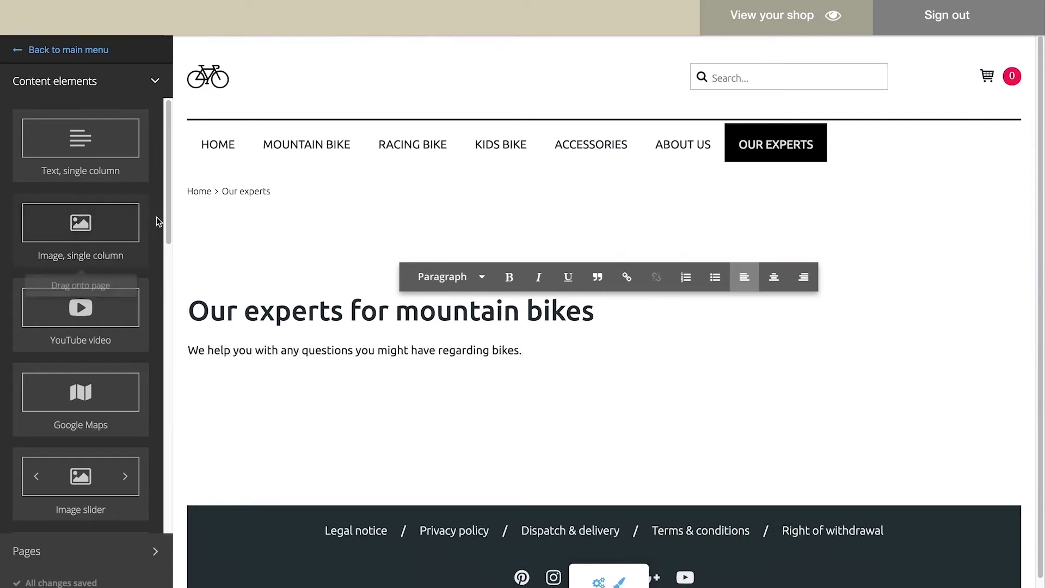
drag(164, 220, 163, 357)
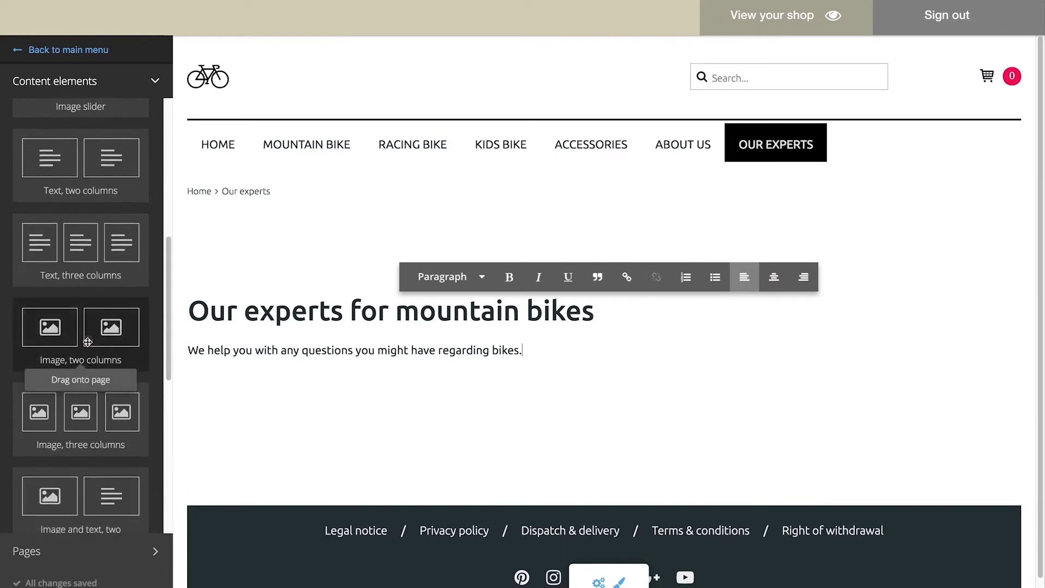
Add a two-column image element holding image-2.jpg on the left and image-3.jpg on the right
drag(80, 333, 373, 446)
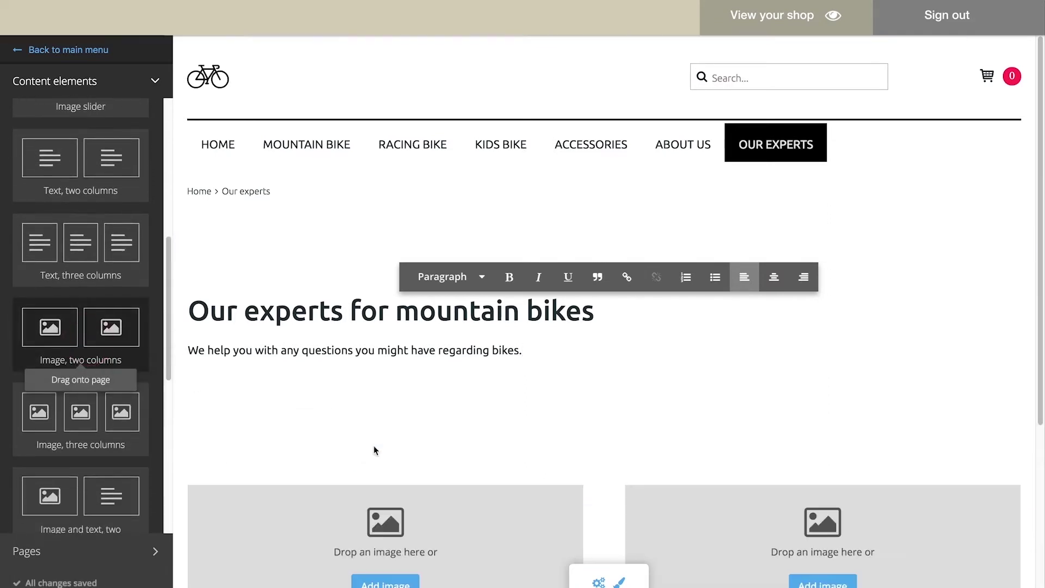
scroll(371, 446, down, 5)
click(367, 351)
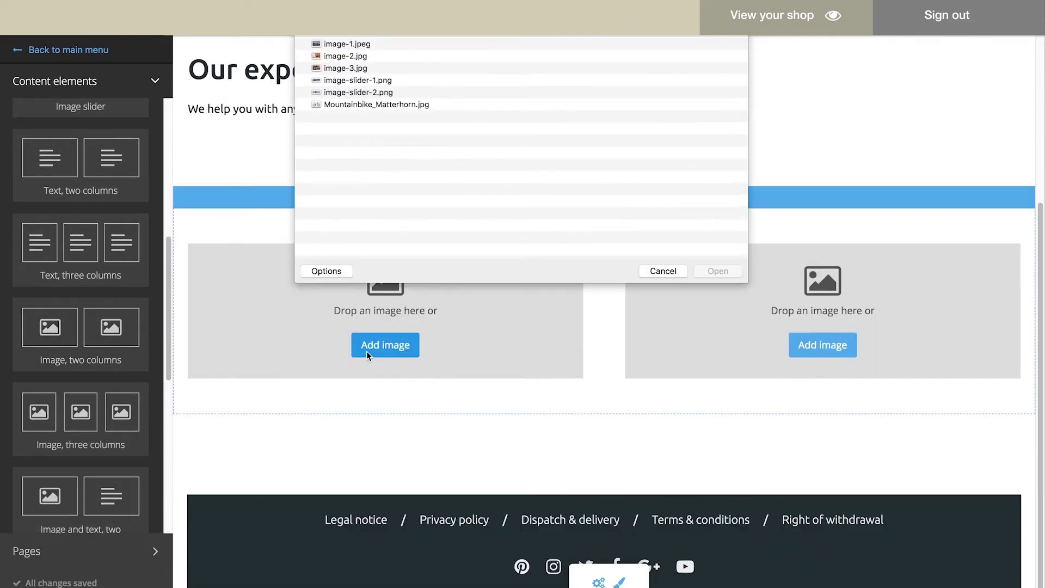
click(351, 54)
click(707, 272)
click(805, 343)
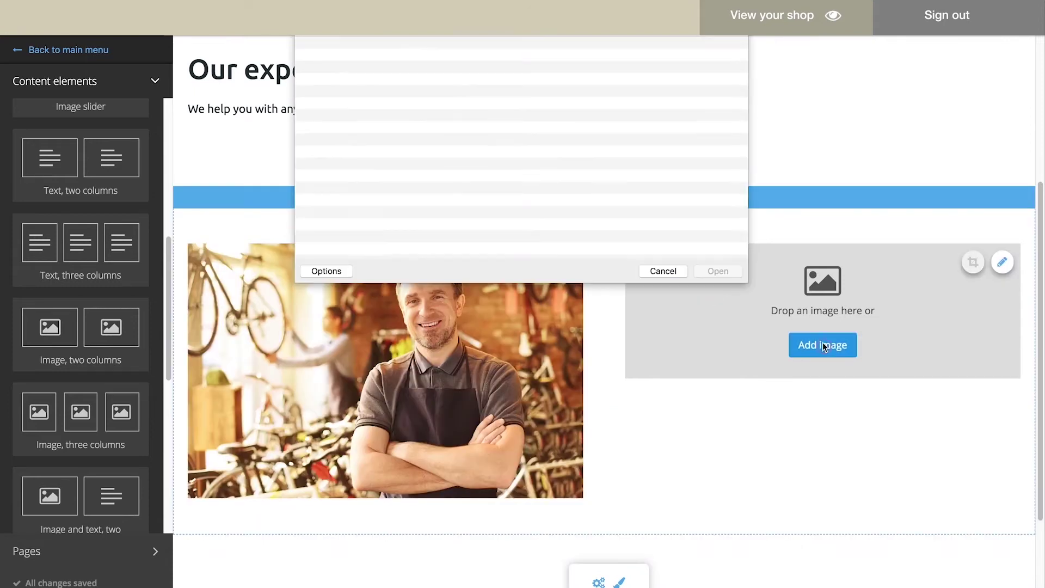
click(345, 68)
click(705, 272)
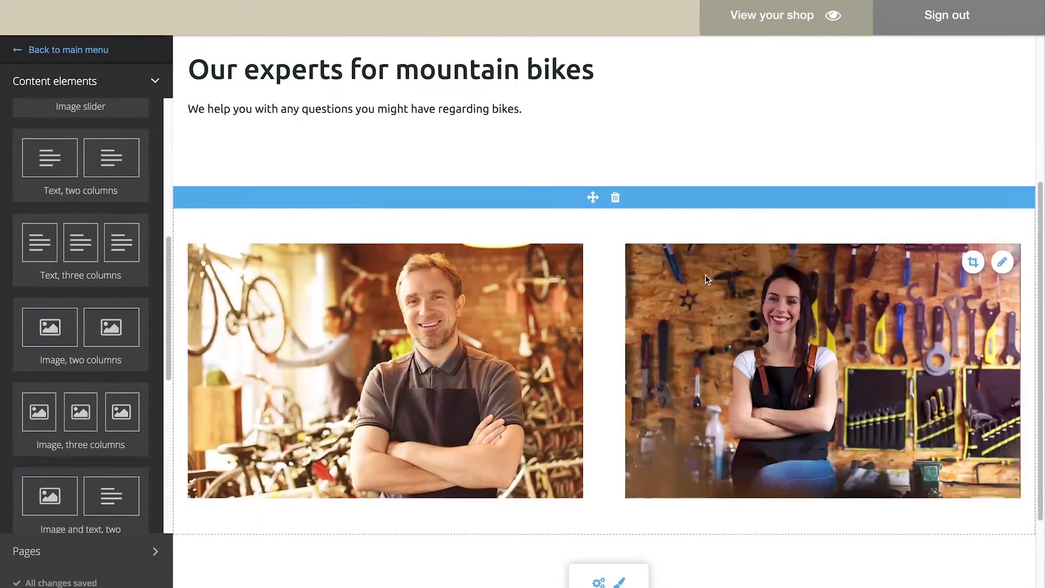
Crop the right-hand expert photo to a 3:2 frame around the woman
click(973, 262)
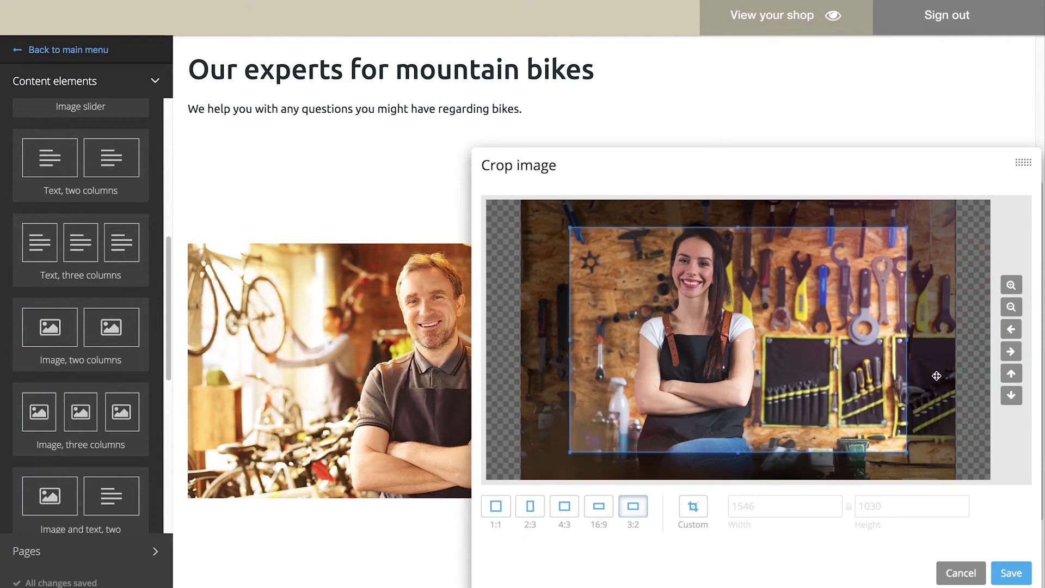
drag(907, 453, 865, 424)
drag(806, 398, 762, 391)
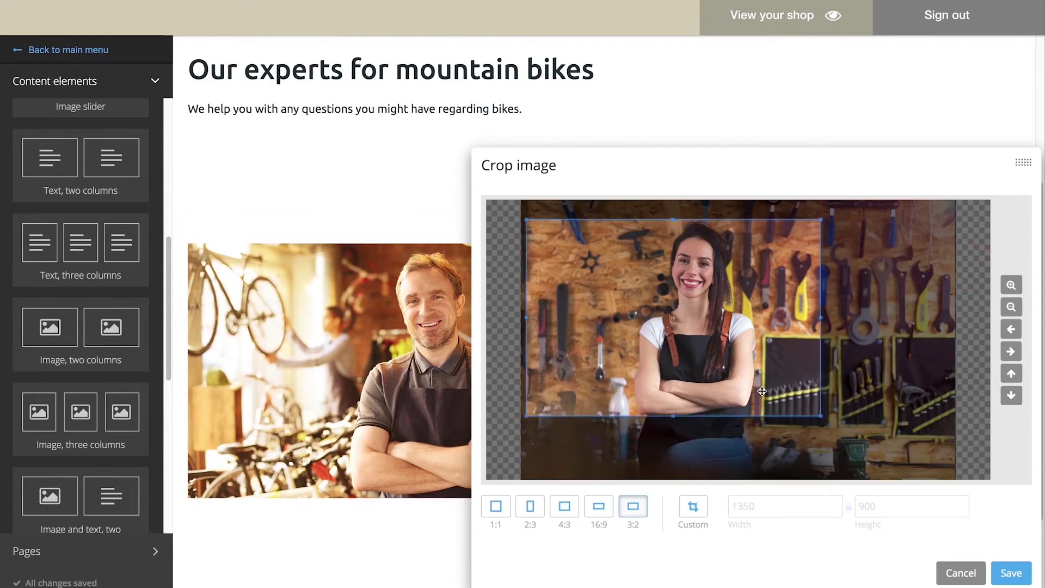
click(1011, 572)
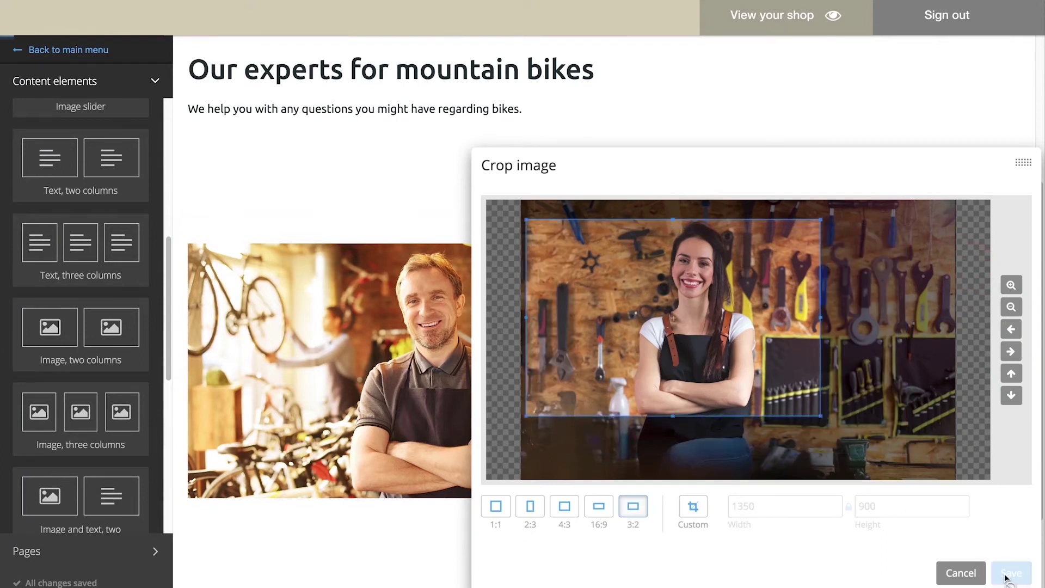
scroll(1006, 579, up, 5)
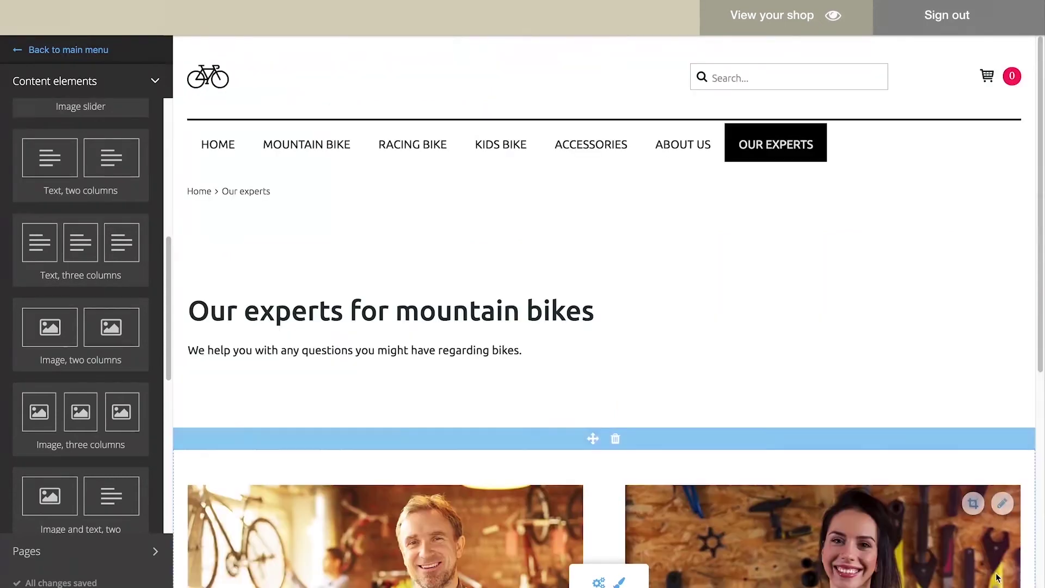
Place an image slider at the page top with image-slider-1.png as its first slide
drag(171, 296, 169, 205)
drag(82, 337, 406, 248)
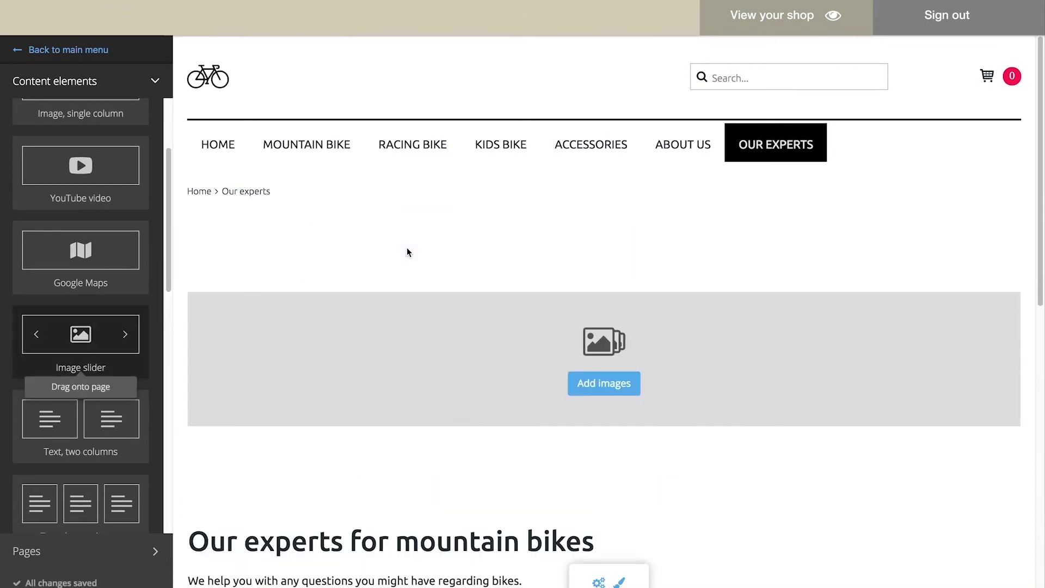
click(590, 390)
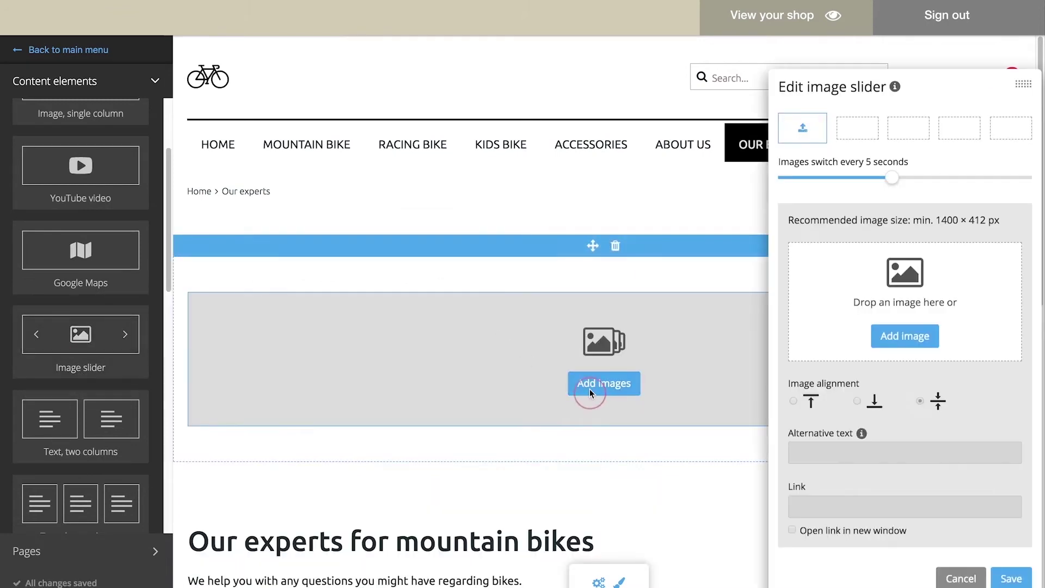
click(897, 341)
click(360, 79)
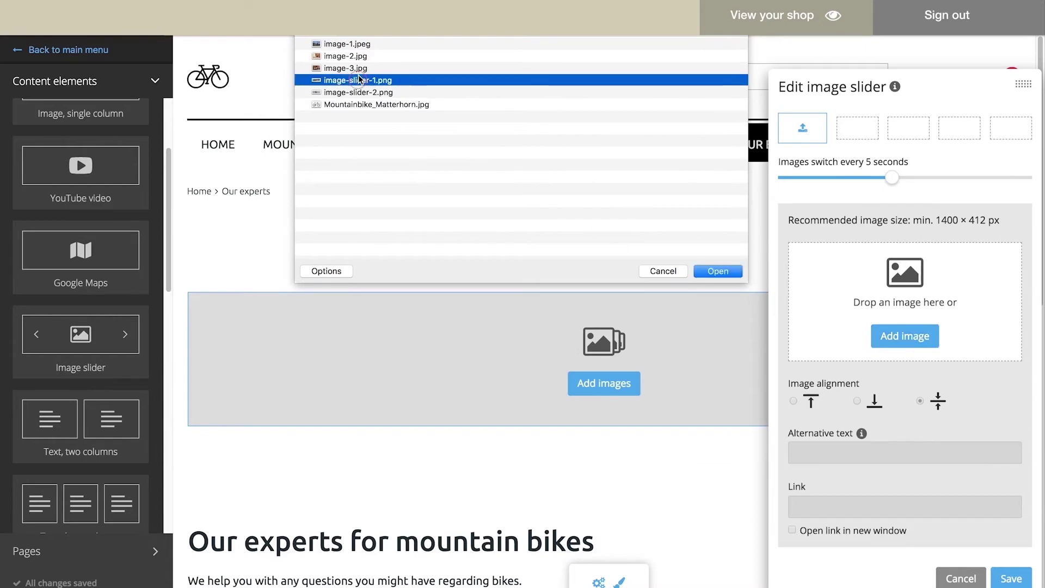
click(703, 278)
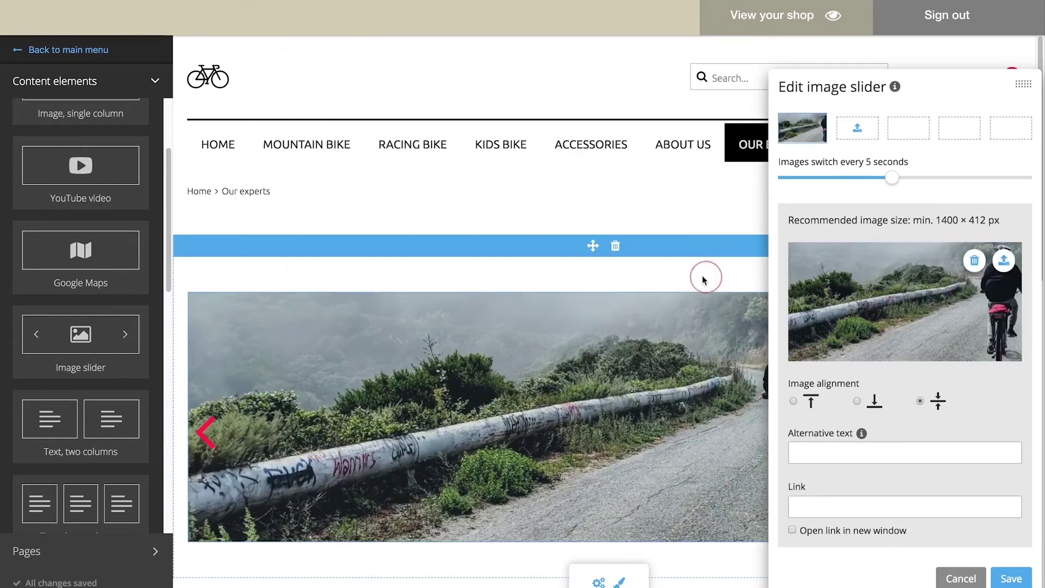
Add image-slider-2.png as a second slide and save the slider
click(857, 129)
click(928, 343)
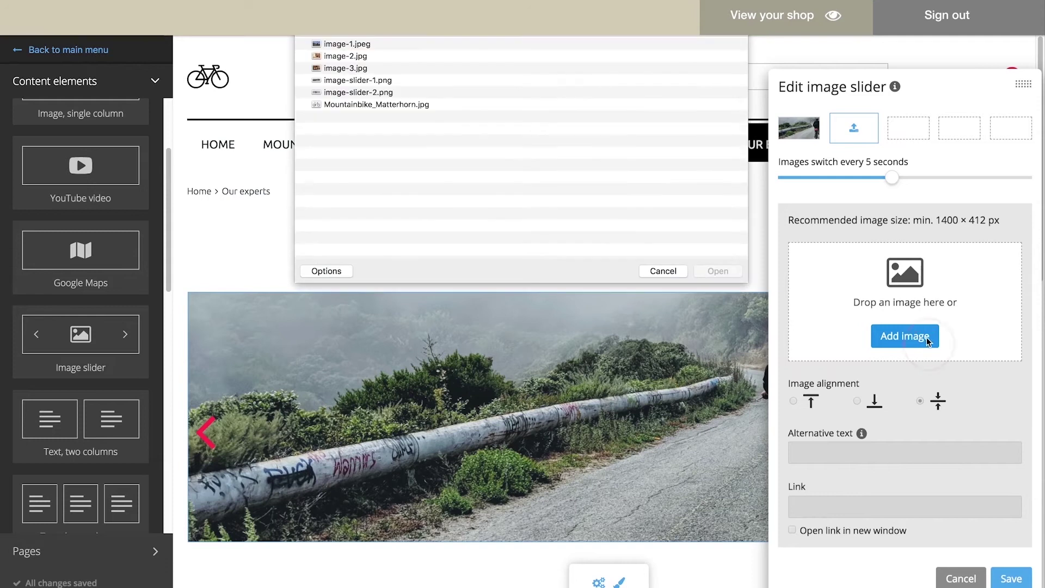
click(367, 94)
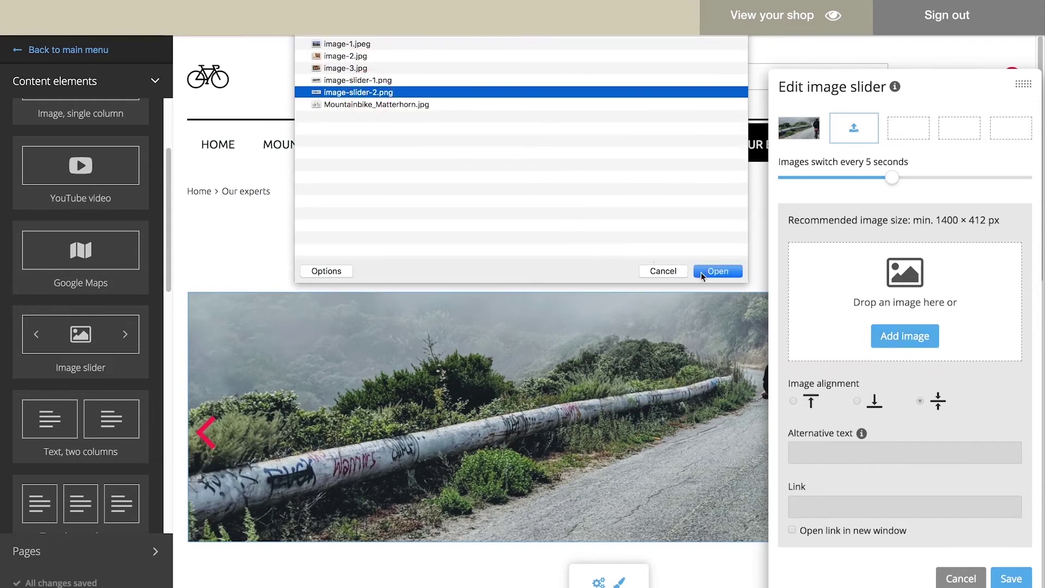
click(717, 271)
click(1007, 580)
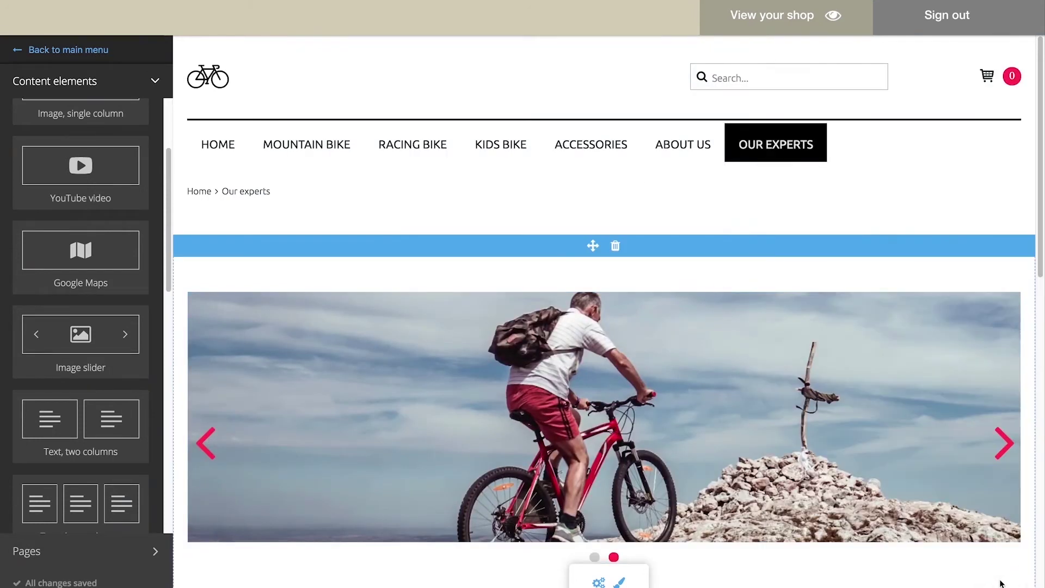
Place a YouTube video block above the footer and save it with the pasted cycling video URL
scroll(391, 348, down, 10)
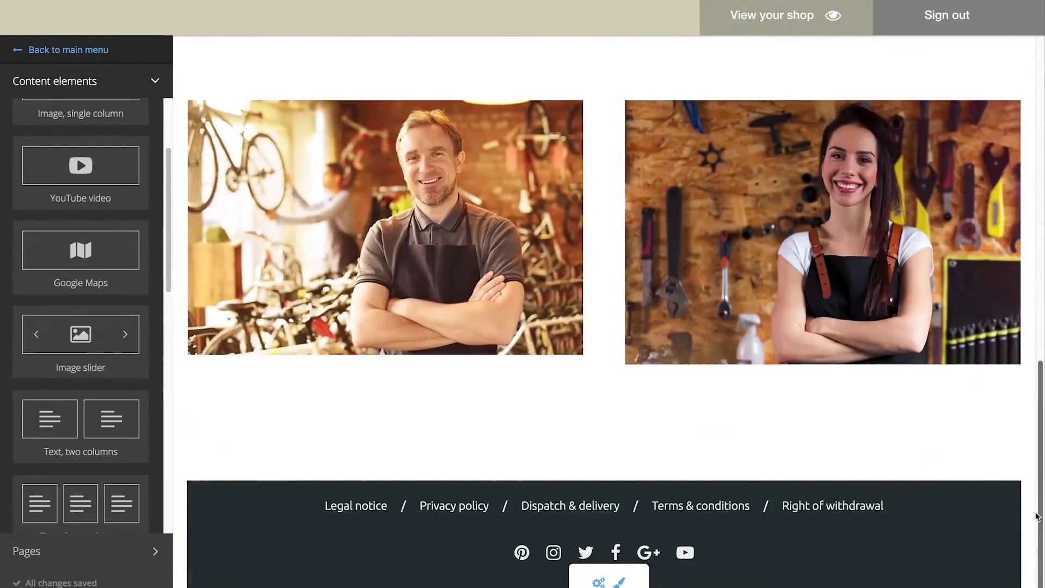
drag(120, 177, 497, 427)
scroll(498, 422, down, 2)
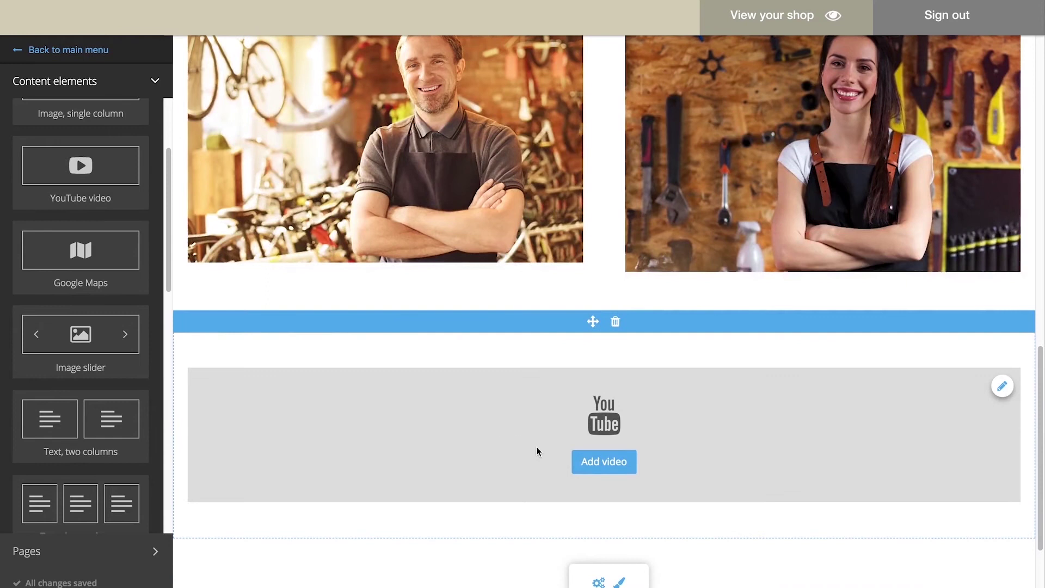
click(612, 473)
click(851, 440)
text(https://youtu.be/w1Hcppgqy28)
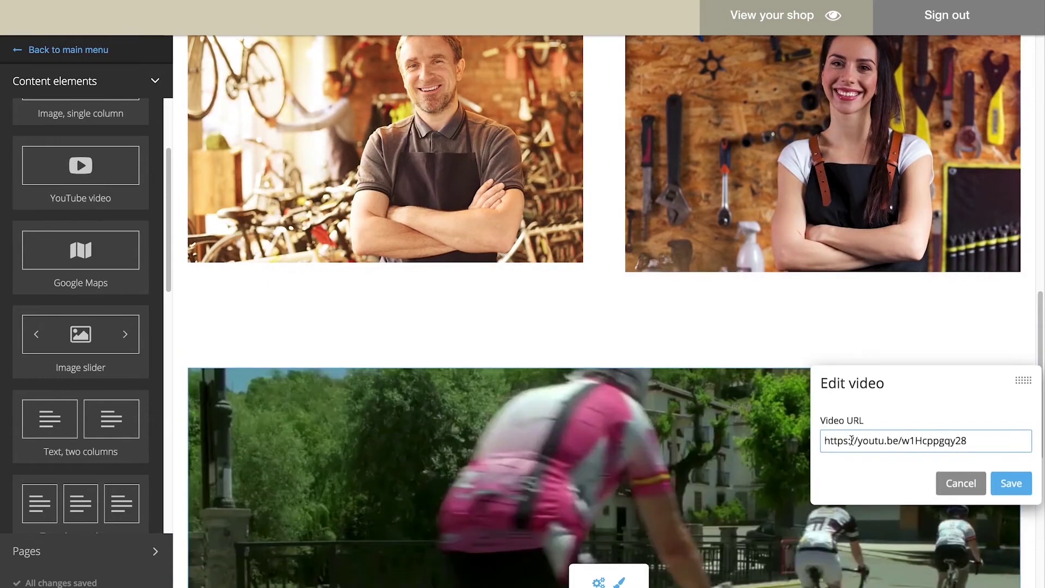
click(1011, 483)
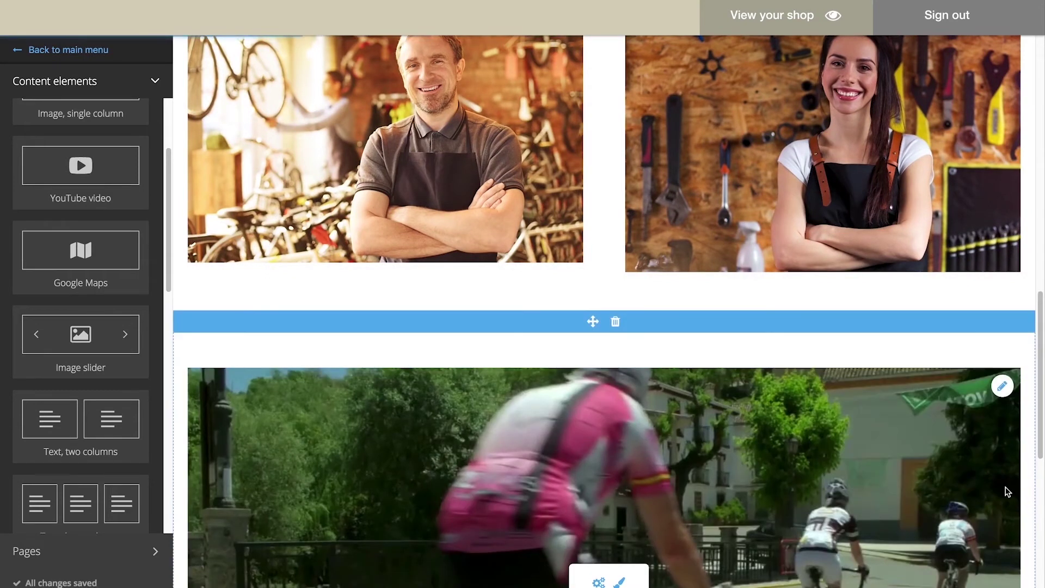
scroll(1005, 490, down, 5)
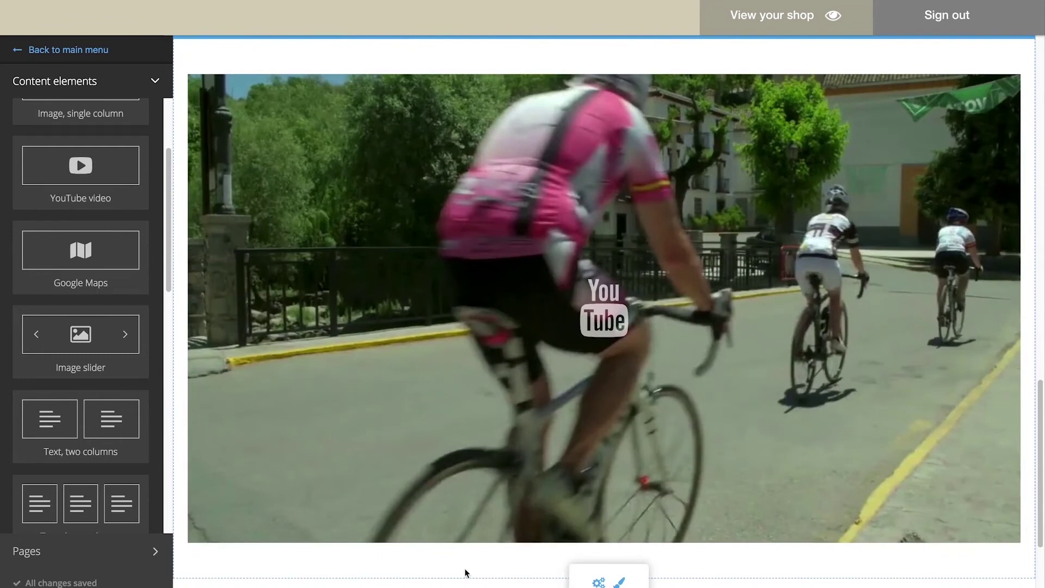
click(142, 554)
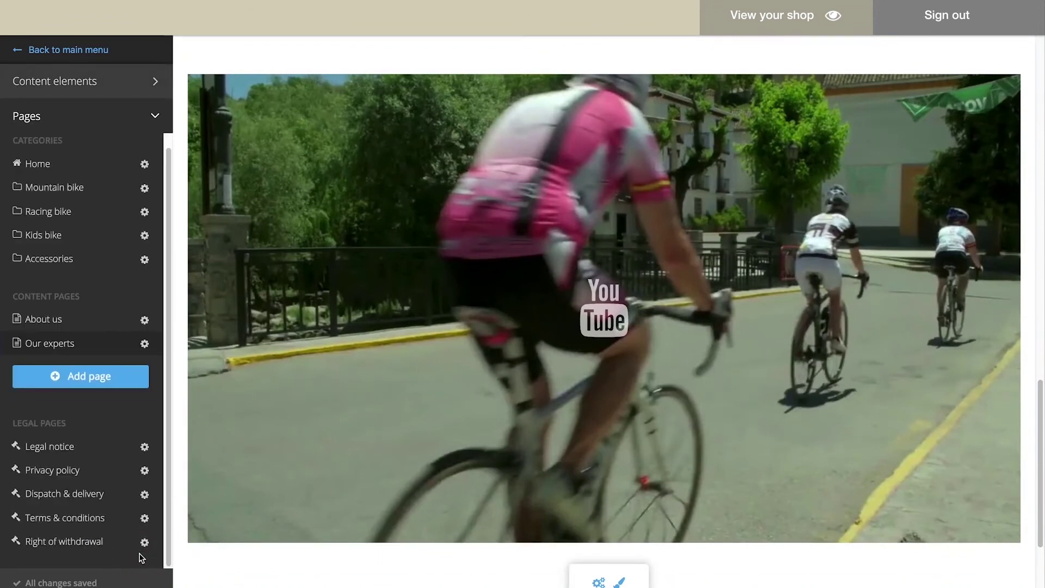
Review the Our experts page settings and close them unchanged
click(144, 343)
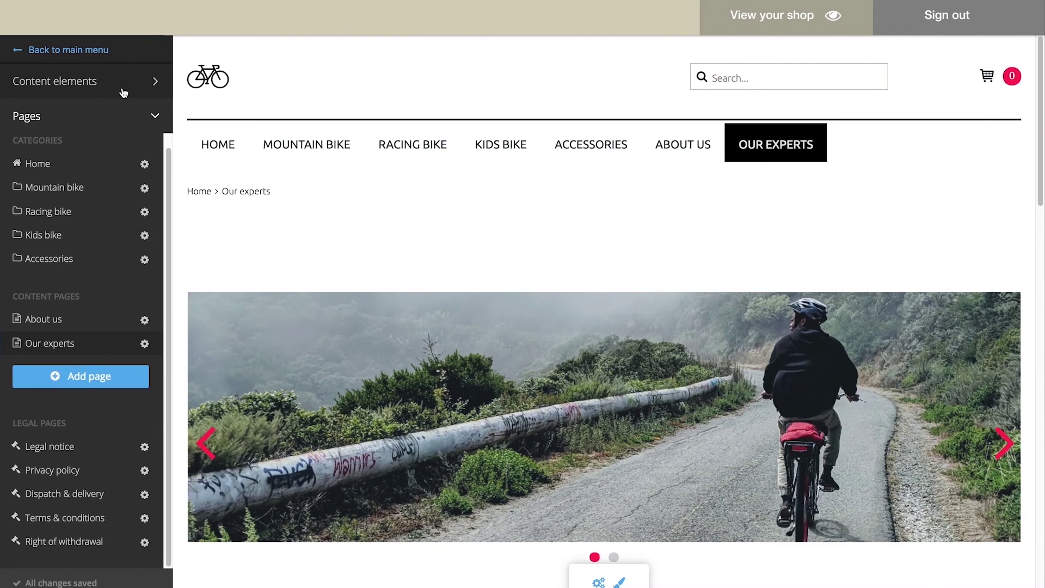
mouse_move(505, 483)
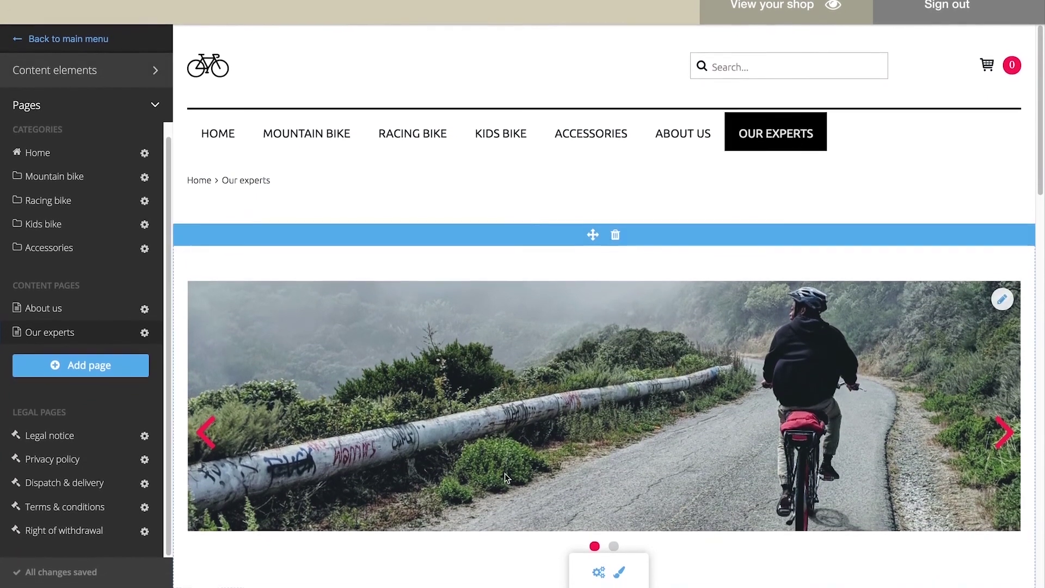
click(599, 572)
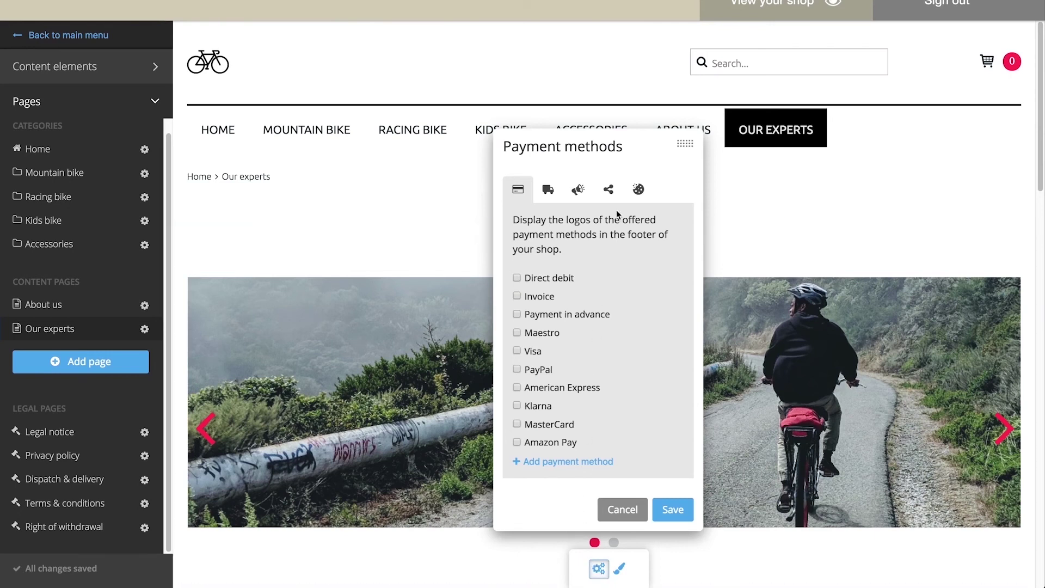
click(614, 190)
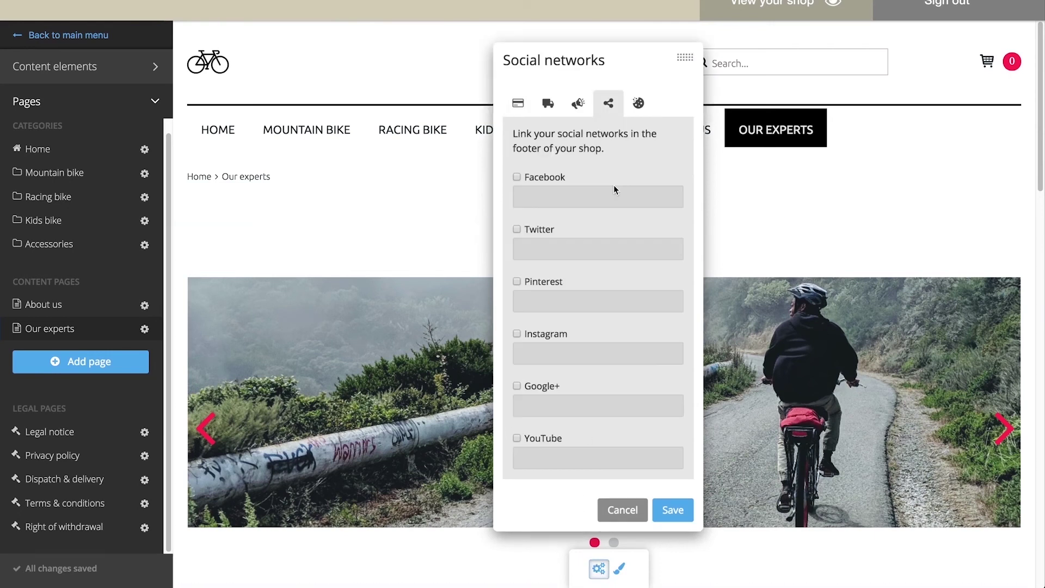
click(517, 178)
text(https://www.facebook.com/bikes111)
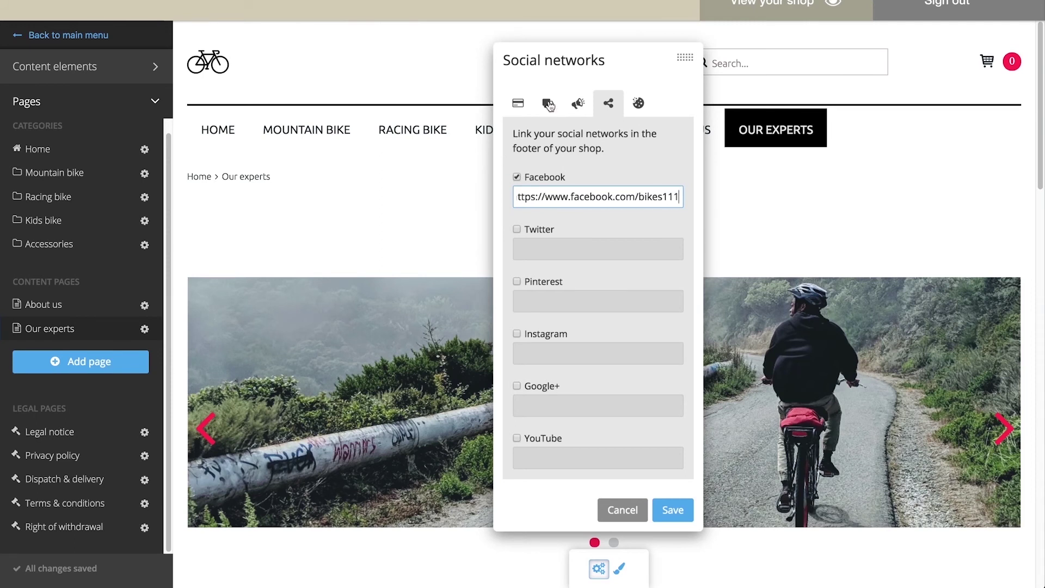
Show the DHL and dpd shipping logos in the footer
click(549, 104)
click(518, 352)
click(517, 370)
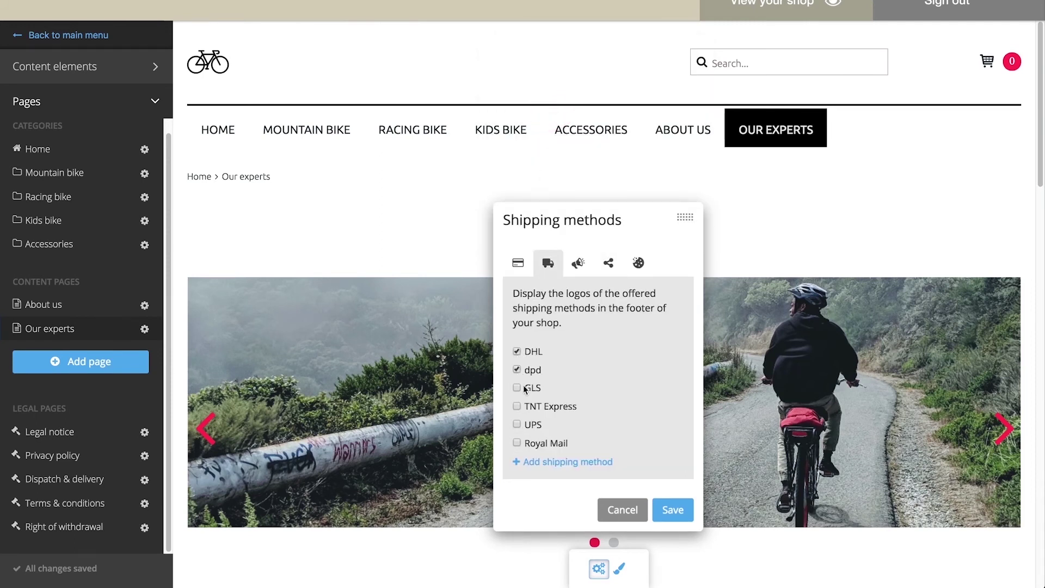
Enable a 'Free shipping' selling point in the header and save the settings
click(578, 263)
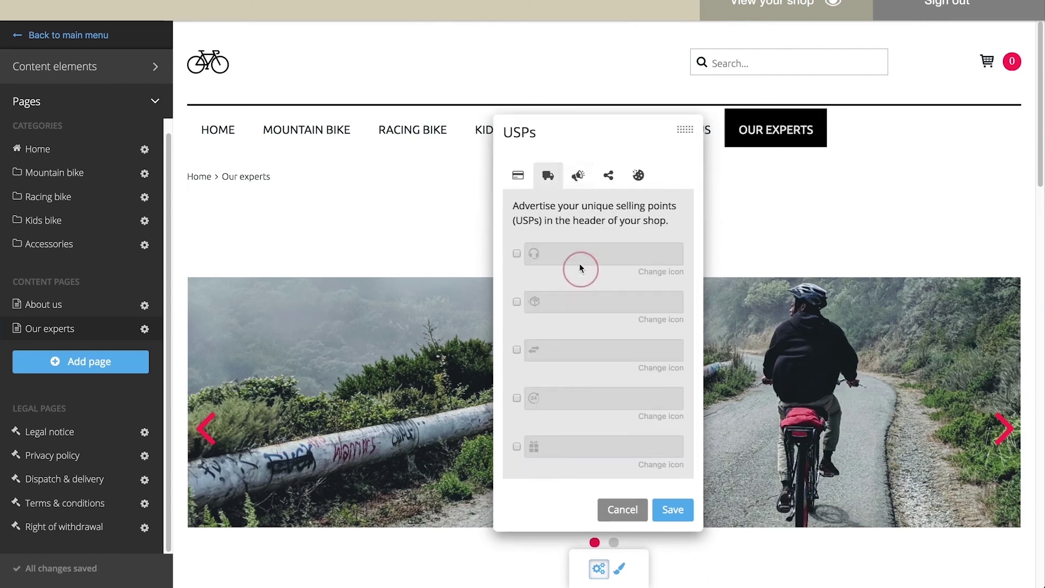
click(517, 303)
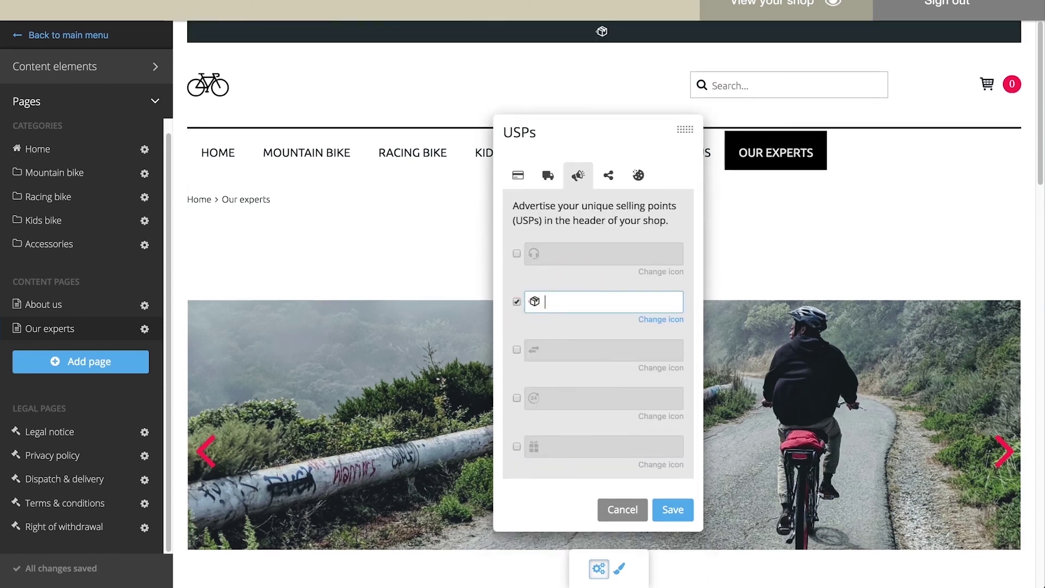
text(Free shipping)
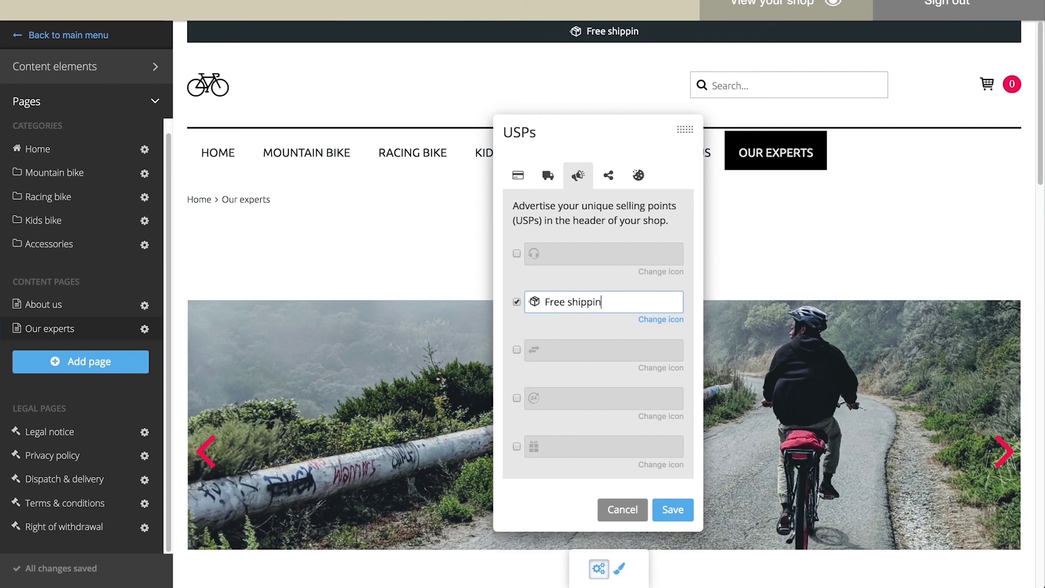
click(669, 512)
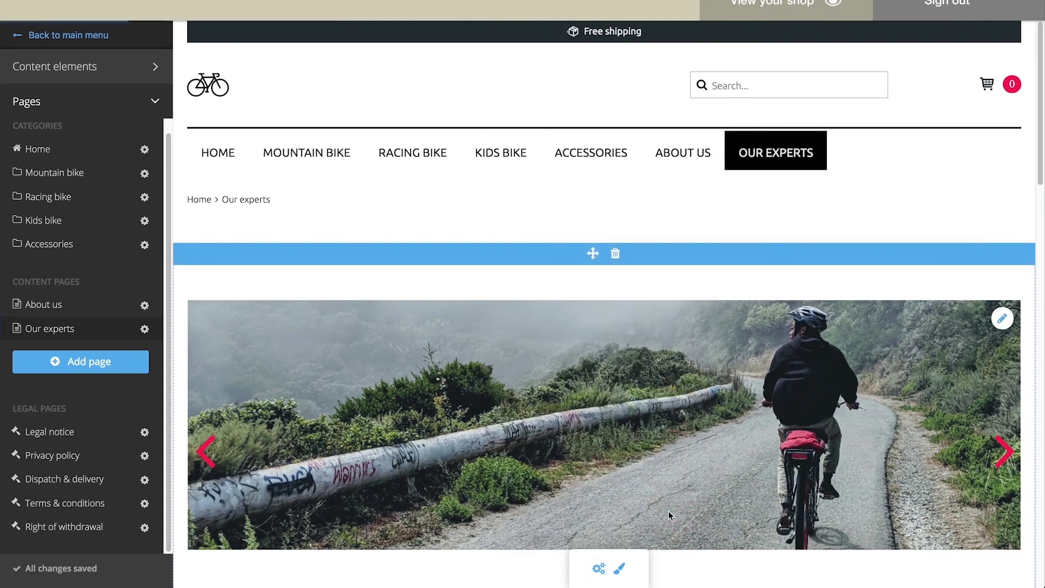
Change the shop border colour to bright green #5ED900 and preview the storefront
click(619, 568)
click(553, 424)
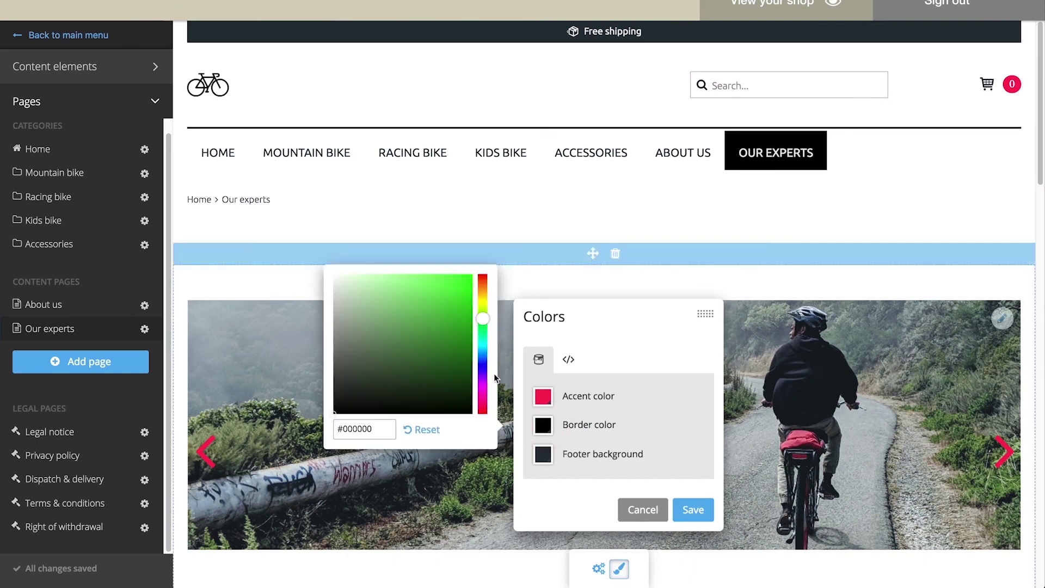
drag(418, 353, 472, 295)
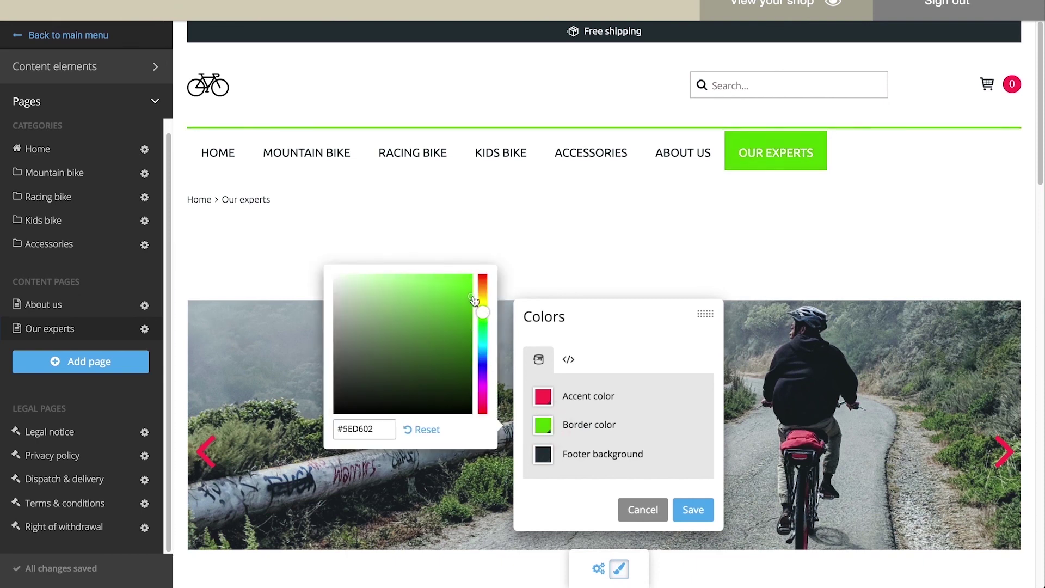
click(691, 511)
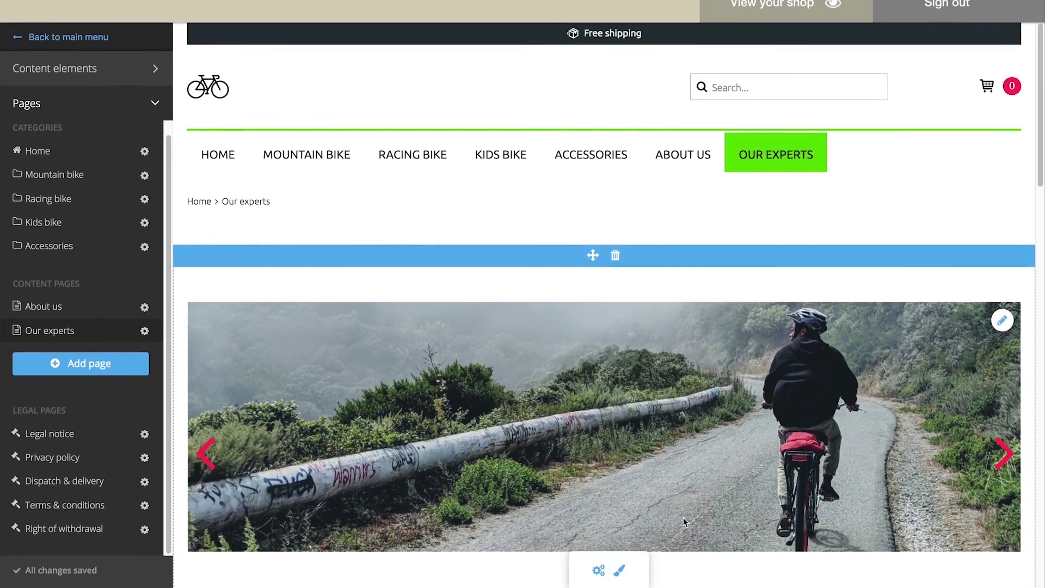
click(793, 19)
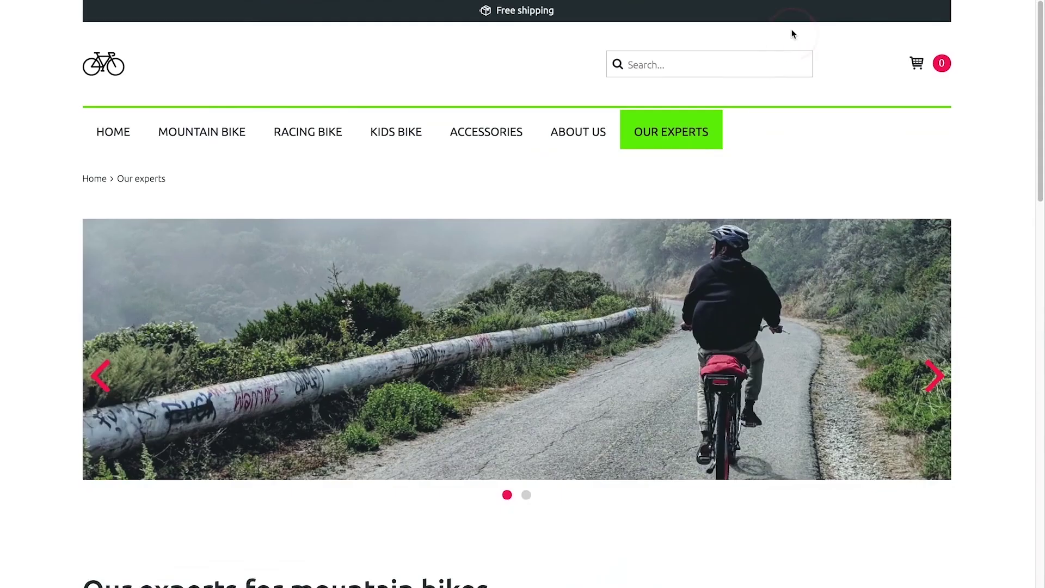